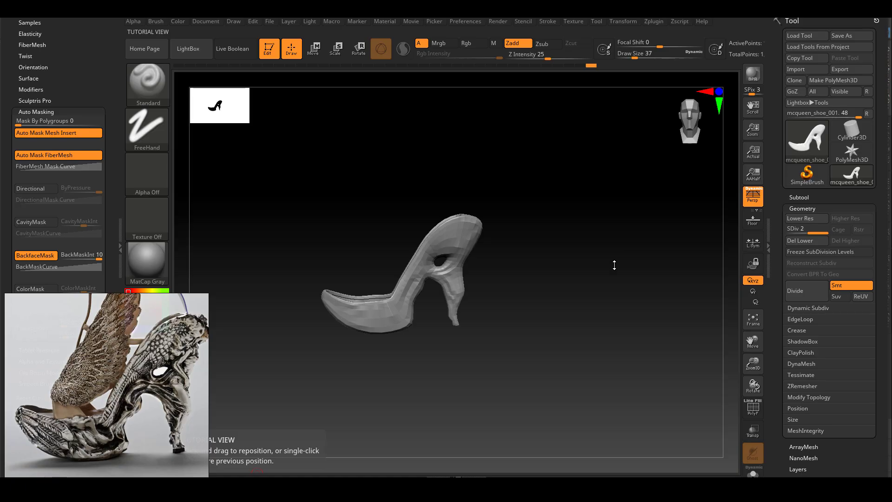
- Subdivide the shoe to level 3 and sculpt raised folds on the back of the heel cup and beside the hole with the Standard brush
left_click_drag(613, 265, 690, 231)
key("ctrl+d")
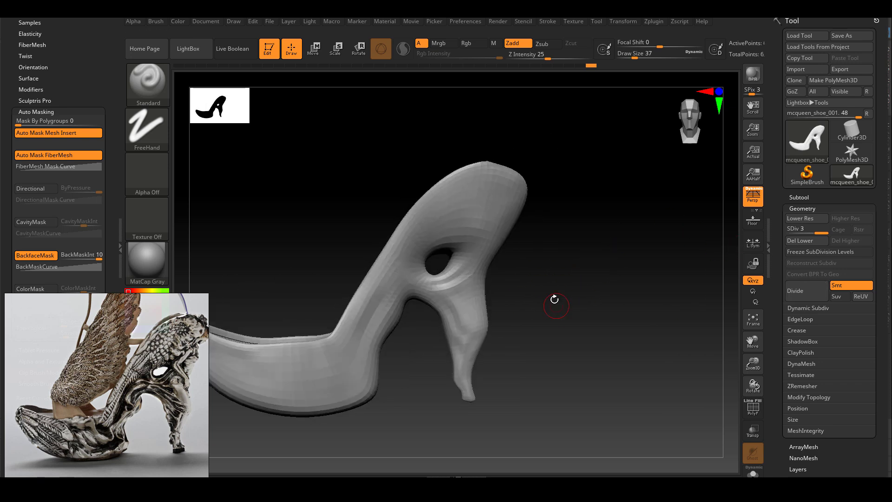
left_click_drag(556, 302, 445, 230, "alt")
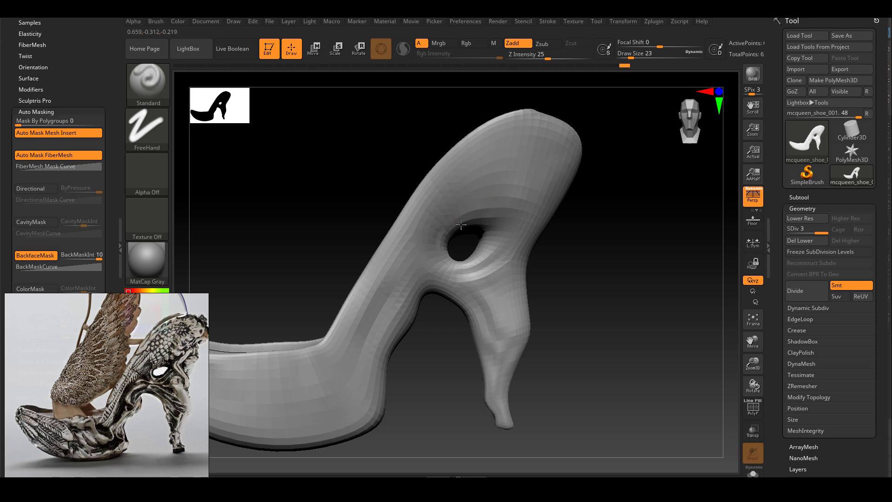
left_click_drag(595, 220, 534, 175)
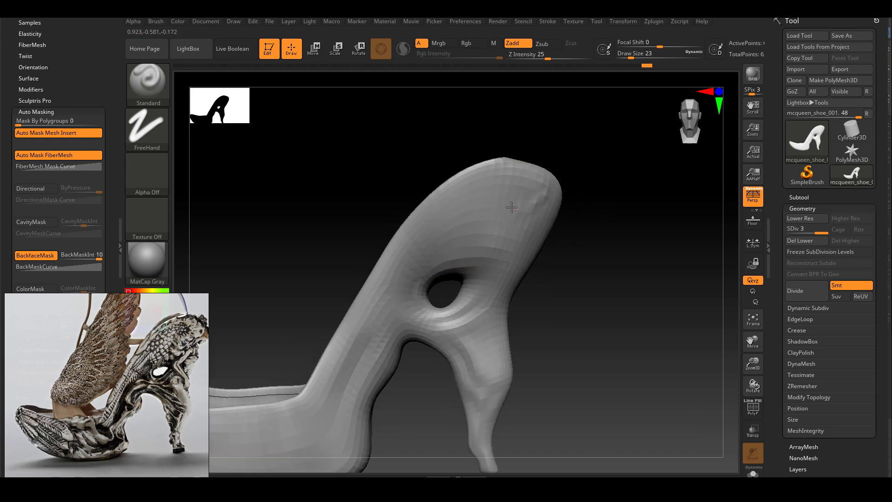
mouse_move(520, 226)
left_mouse_down()
mouse_move(526, 237)
mouse_move(499, 226)
mouse_move(536, 241)
mouse_move(460, 226)
mouse_move(478, 253)
mouse_move(462, 265)
mouse_move(469, 250)
left_mouse_up()
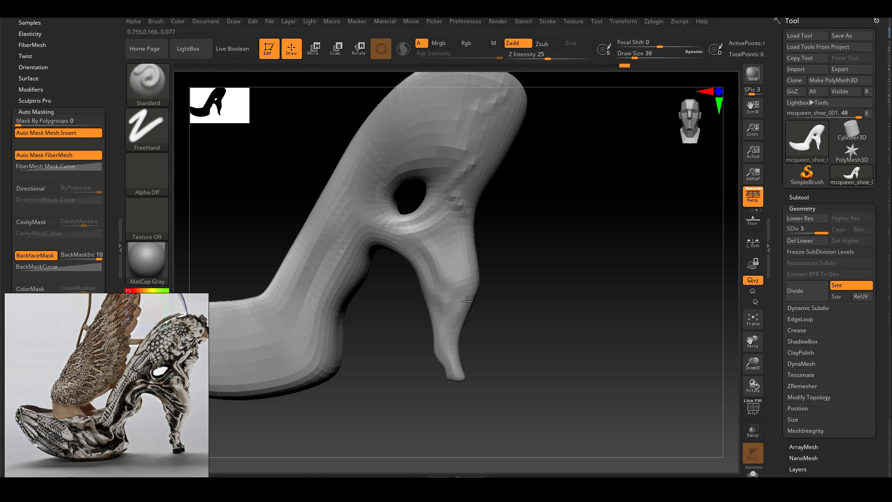
- Set the draw size to 22 and sculpt raised folds down the heel below the hole
key("space")
left_click_drag(465, 214, 435, 214)
mouse_move(421, 251)
left_mouse_down()
mouse_move(442, 275)
mouse_move(430, 260)
left_mouse_up()
left_click_drag(443, 309, 516, 223)
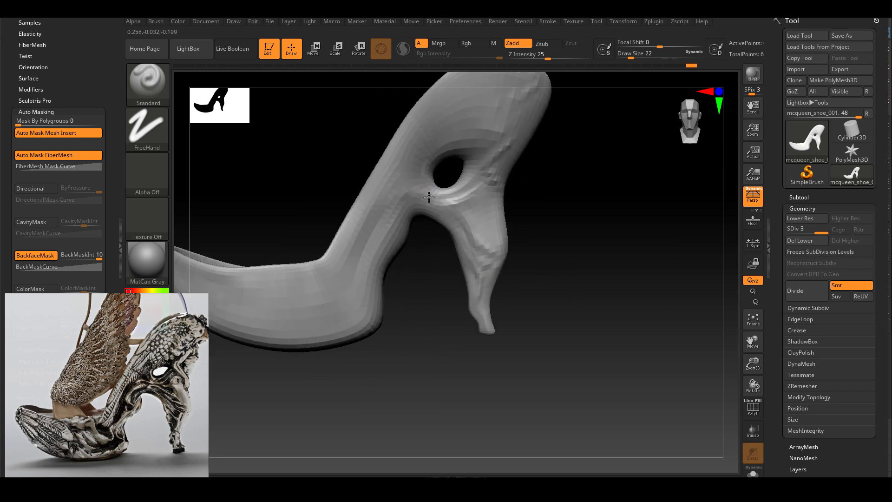
- Build up a raised ridge from beneath the hole down the arch to the front platform at draw size 22
mouse_move(417, 189)
left_mouse_down()
mouse_move(416, 209)
mouse_move(405, 205)
mouse_move(394, 236)
mouse_move(379, 225)
mouse_move(391, 217)
mouse_move(375, 245)
mouse_move(407, 263)
mouse_move(436, 259)
left_mouse_up()
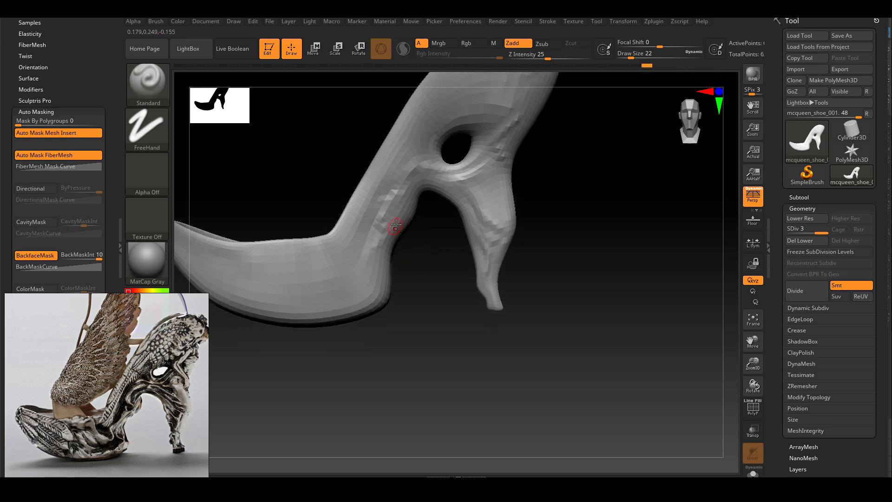
mouse_move(396, 225)
left_mouse_down()
mouse_move(365, 261)
mouse_move(387, 248)
mouse_move(383, 277)
mouse_move(374, 265)
mouse_move(390, 320)
mouse_move(353, 242)
mouse_move(392, 267)
mouse_move(380, 246)
mouse_move(421, 266)
left_mouse_up()
mouse_move(359, 243)
left_mouse_down()
mouse_move(303, 235)
mouse_move(338, 264)
mouse_move(328, 236)
left_mouse_up()
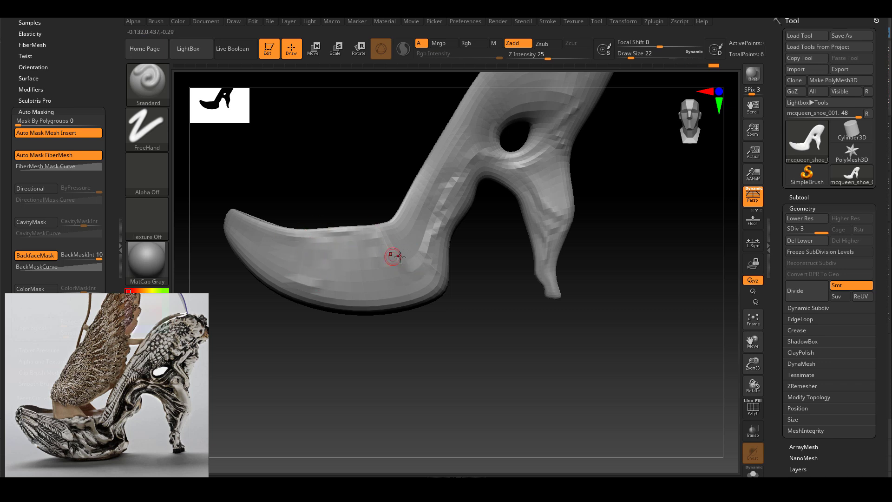
mouse_move(392, 256)
left_mouse_down()
mouse_move(360, 245)
mouse_move(384, 255)
left_mouse_up()
mouse_move(421, 320)
left_mouse_down()
mouse_move(463, 329)
mouse_move(446, 321)
left_mouse_up()
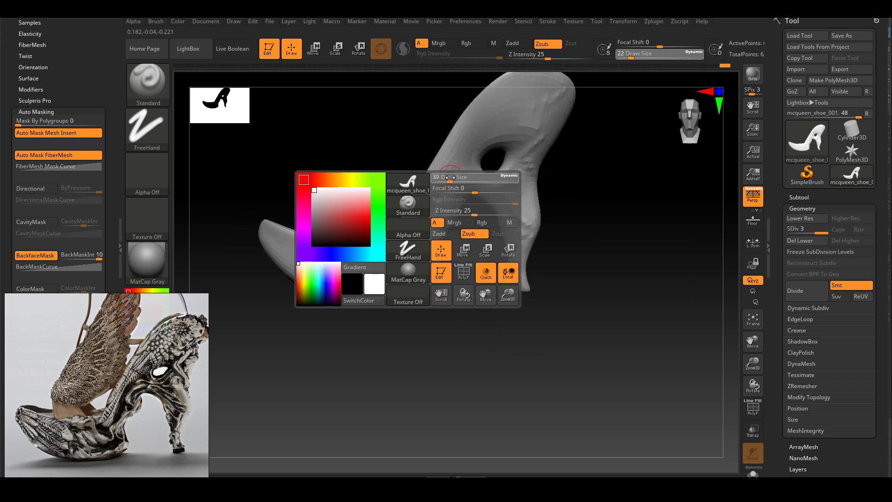
- Set the draw size to 37 and carve a groove alongside the arch ridge in Zsub mode
key("space")
left_click_drag(418, 279, 454, 191, "alt")
key("space")
left_click_drag(411, 264, 462, 174)
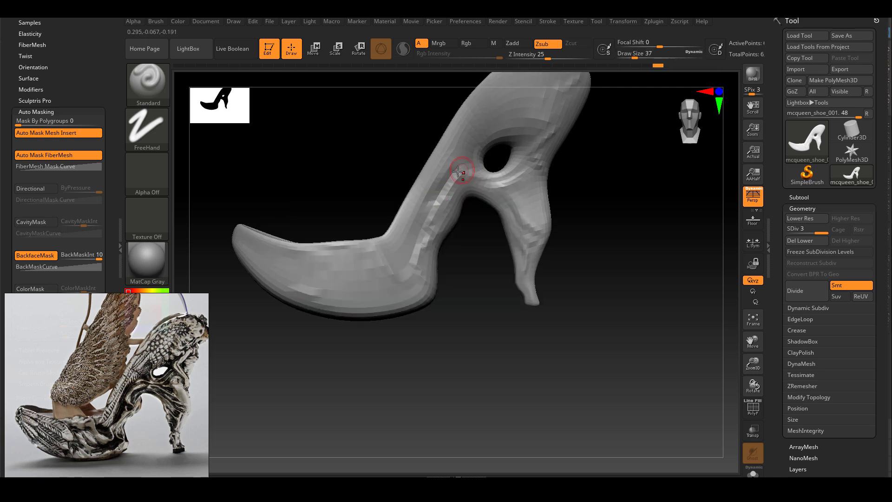
mouse_move(408, 264)
left_mouse_down()
mouse_move(417, 247)
mouse_move(400, 258)
left_mouse_up()
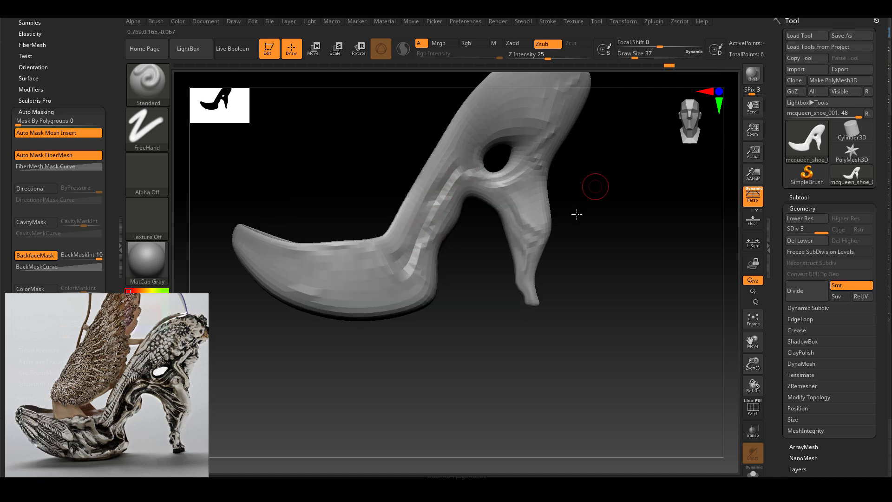
- Carve and build up the folds along the upper back of the heel cup, alternating Zsub and Zadd at draw size 37
left_click_drag(577, 213, 472, 334, "alt")
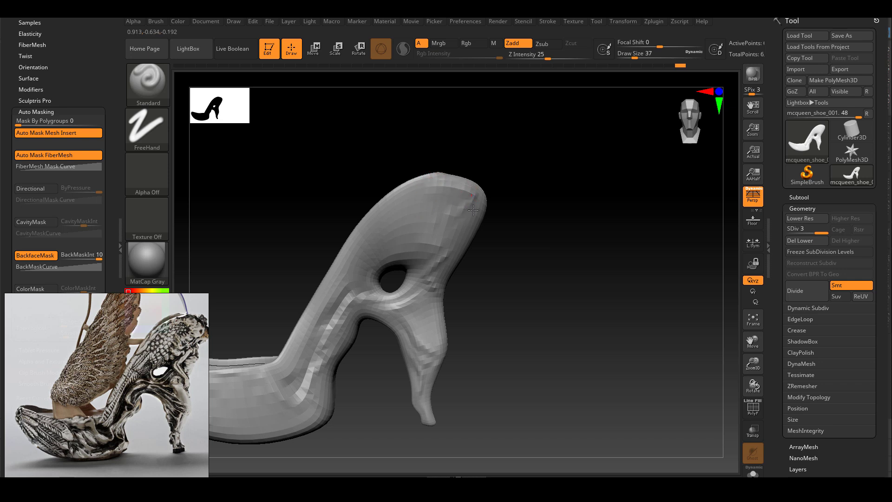
mouse_move(473, 211)
left_mouse_down("alt")
mouse_move(455, 198)
mouse_move(449, 209)
mouse_move(457, 121)
mouse_move(435, 207)
left_mouse_up("alt")
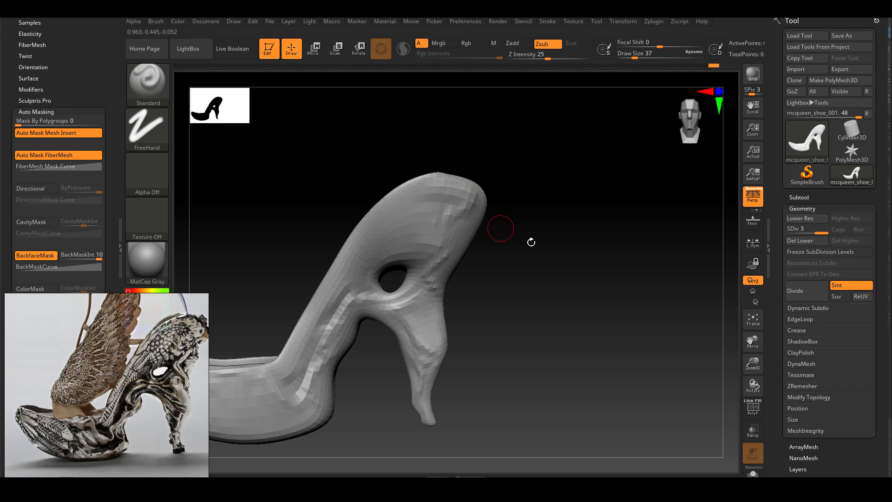
left_click_drag(531, 242, 529, 224, "alt")
left_click_drag(451, 245, 472, 244)
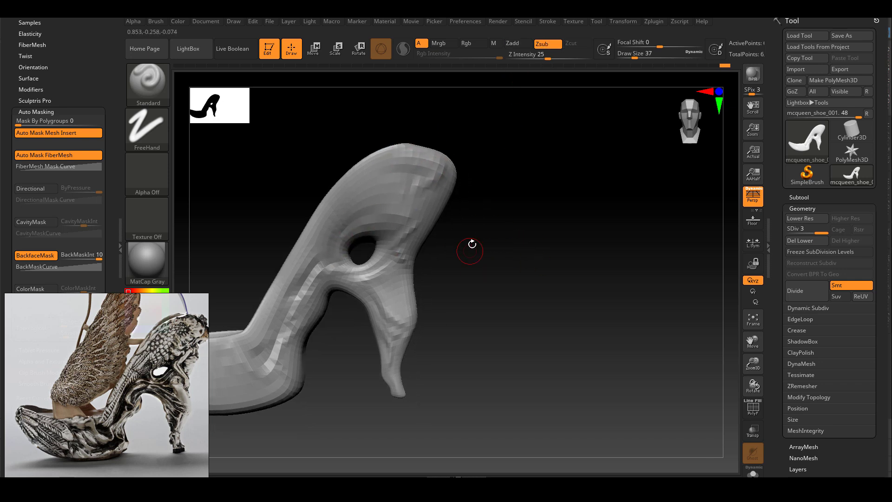
key("ctrl+z")
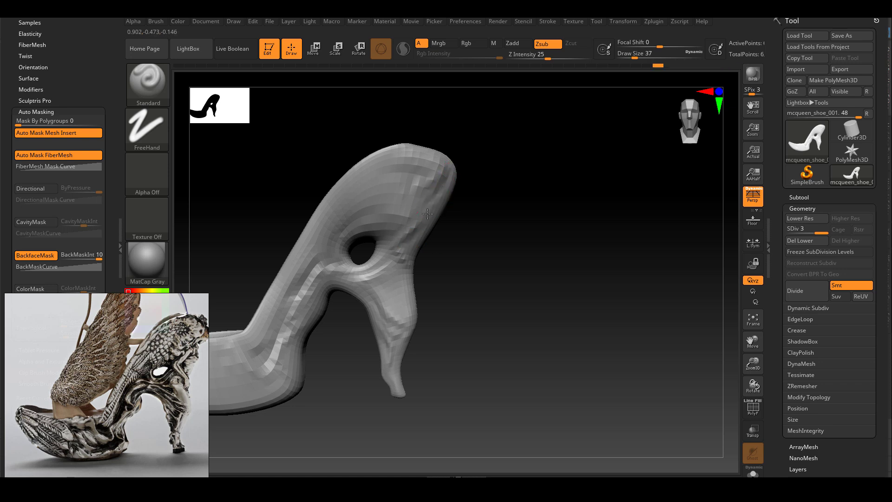
mouse_move(427, 213)
left_mouse_down()
mouse_move(414, 219)
mouse_move(431, 190)
left_mouse_up()
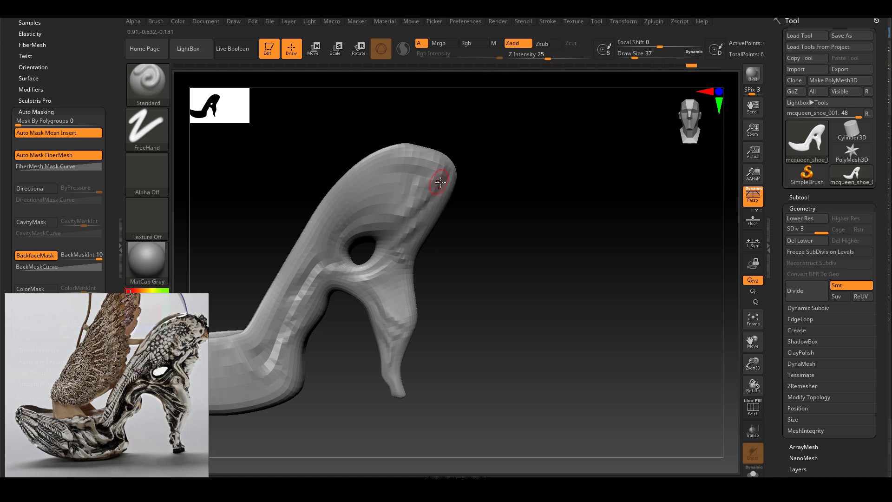
- Sculpt additional ridges on the side of the heel cup above the hole at draw size 37
left_click_drag(503, 162, 458, 211)
mouse_move(409, 188)
left_mouse_down()
mouse_move(477, 211)
mouse_move(407, 202)
mouse_move(421, 214)
mouse_move(393, 229)
left_mouse_up()
right_click_drag(393, 228, 408, 199)
left_click_drag(408, 199, 343, 209)
mouse_move(342, 209)
right_mouse_down()
mouse_move(408, 199)
mouse_move(346, 253)
mouse_move(364, 285)
mouse_move(347, 271)
right_mouse_up()
- Sculpt long flowing ridges along the side of the front platform and toe at draw size 37 in Zadd mode
key("ctrl+shift+z")
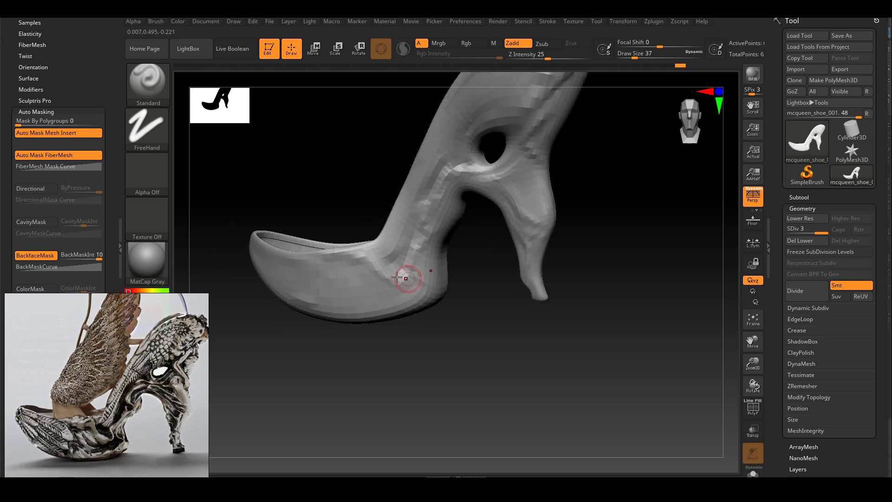
key("ctrl+shift+z")
key("ctrl+shift+z")
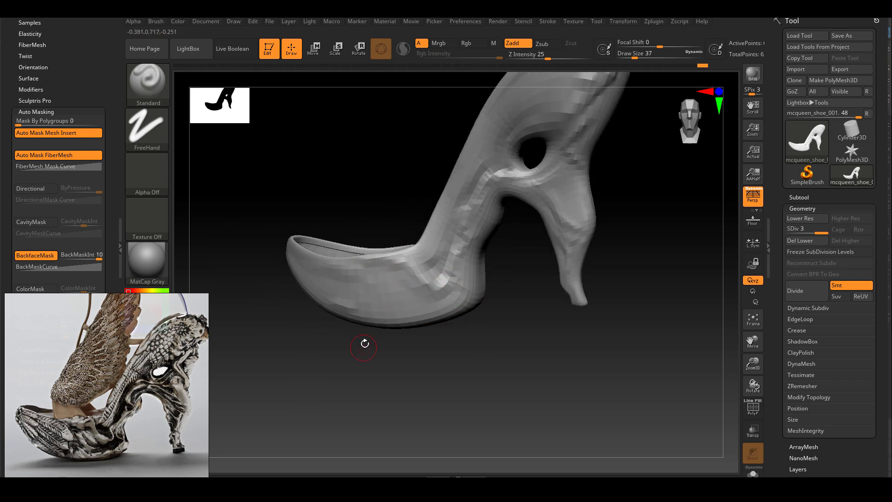
key("ctrl+shift+z")
key("ctrl+shift+z")
key("ctrl+shift+z")
key("ctrl+shift+z")
key("ctrl+shift+z")
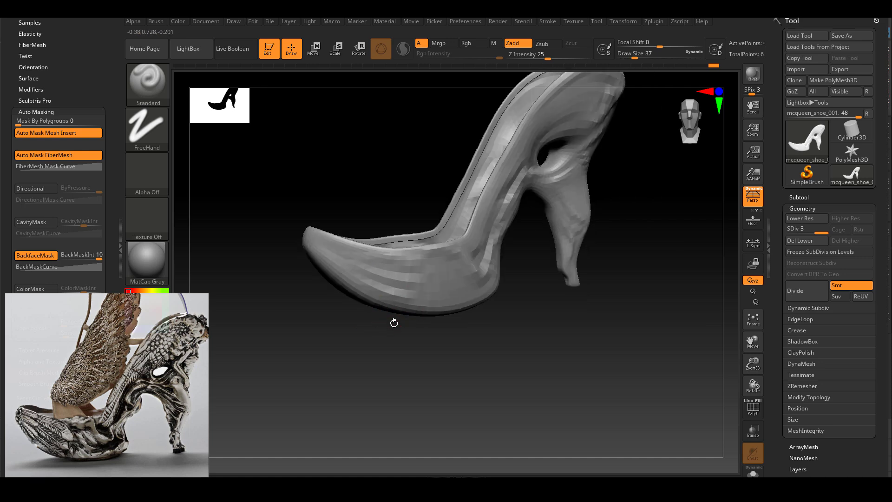
key("ctrl+shift+z")
key("ctrl+shift+z")
key("ctrl+shift+z")
key("ctrl+shift+z")
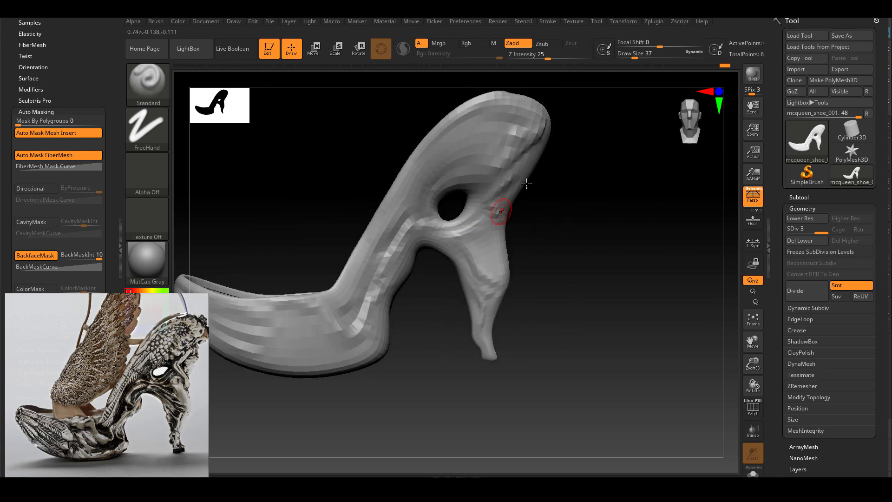
- Carve grooves between the ridges around the hole and down the arch in Zsub mode, and return to Zadd mode
mouse_move(483, 230)
left_mouse_down("alt")
mouse_move(481, 248)
mouse_move(454, 255)
mouse_move(462, 259)
mouse_move(428, 235)
mouse_move(418, 242)
left_mouse_up("alt")
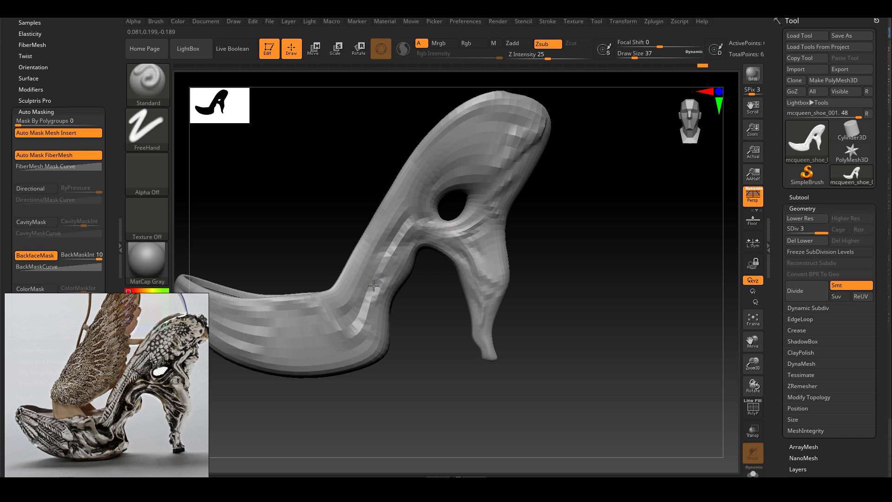
mouse_move(409, 342)
right_mouse_down("alt")
mouse_move(347, 290)
mouse_move(397, 345)
mouse_move(319, 314)
right_mouse_up("alt")
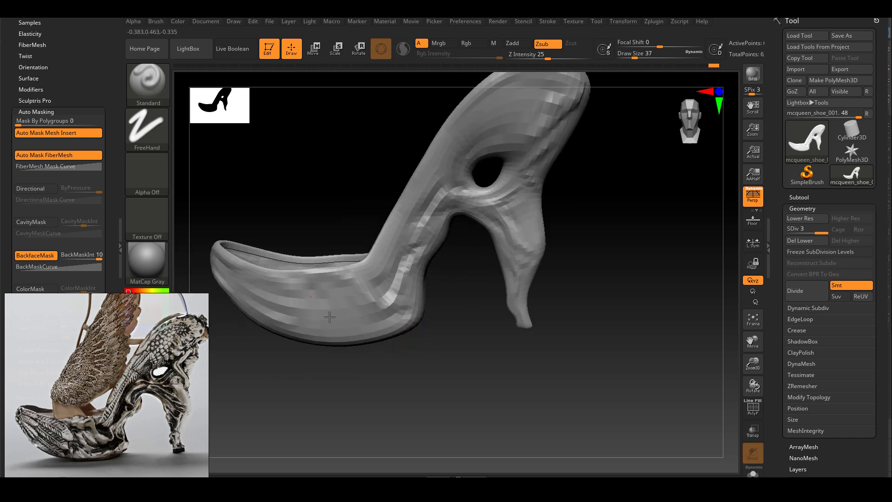
left_click(517, 46)
- Reshape the inner edge of the heel down to its tip with the Move brush at draw size 59
right_click_drag(538, 367, 534, 282)
key("space")
left_click(472, 225)
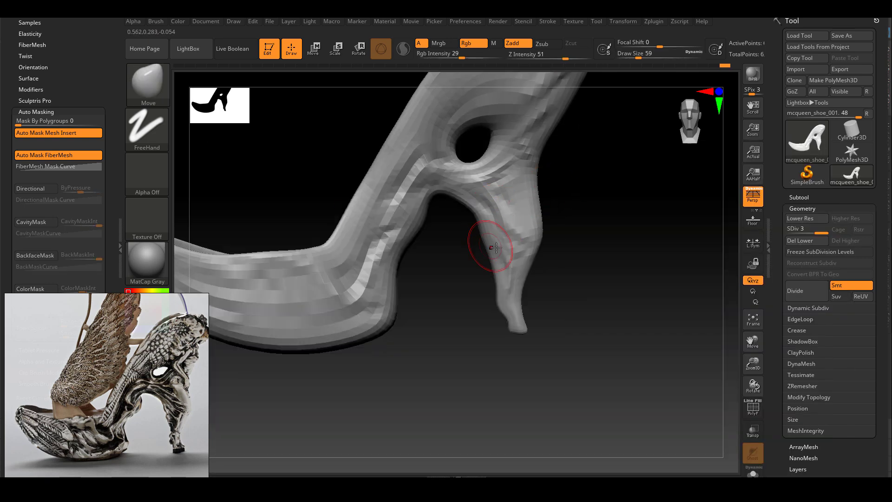
left_click_drag(503, 276, 491, 344)
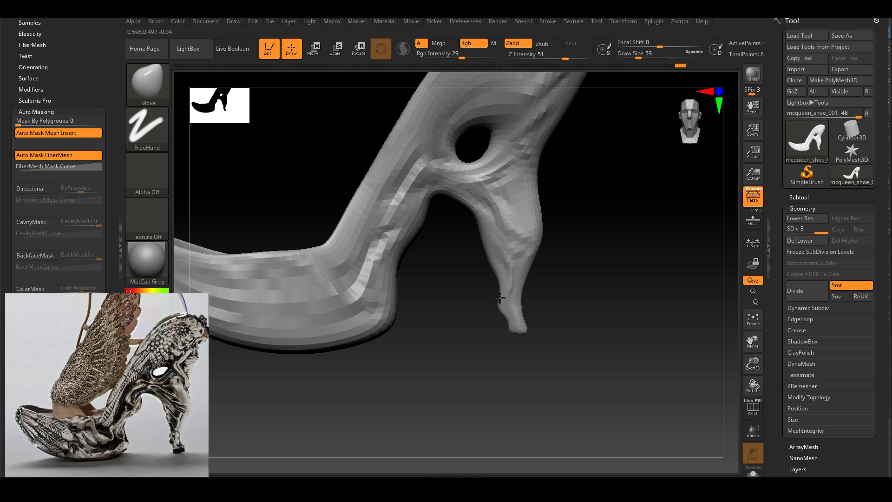
mouse_move(500, 297)
right_mouse_down("alt")
mouse_move(513, 300)
mouse_move(458, 338)
mouse_move(445, 301)
mouse_move(465, 253)
mouse_move(498, 319)
mouse_move(557, 279)
mouse_move(474, 188)
mouse_move(460, 190)
mouse_move(562, 189)
mouse_move(478, 190)
mouse_move(556, 228)
mouse_move(476, 201)
mouse_move(514, 176)
mouse_move(488, 175)
mouse_move(592, 155)
mouse_move(560, 198)
mouse_move(572, 221)
mouse_move(543, 207)
mouse_move(539, 217)
mouse_move(443, 237)
mouse_move(533, 189)
right_mouse_up("alt")
- Sculpt more folds into the heel below the hole with the Standard brush
key("b")
key("s")
key("t")
key("alt")
mouse_move(485, 254)
right_mouse_down()
mouse_move(506, 273)
mouse_move(421, 267)
mouse_move(511, 265)
mouse_move(412, 259)
mouse_move(480, 265)
mouse_move(393, 239)
mouse_move(460, 265)
mouse_move(507, 265)
right_mouse_up()
- Adjust the heel's profile from behind and from the sides with the Move brush at draw sizes 90 and 59
key("space")
key("b")
key("m")
key("v")
right_click_drag(529, 213, 437, 264)
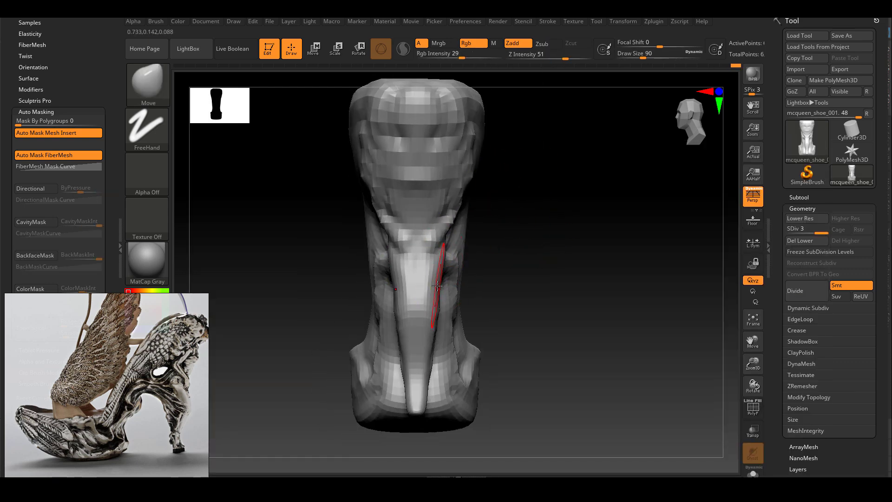
right_click_drag(463, 285, 364, 309)
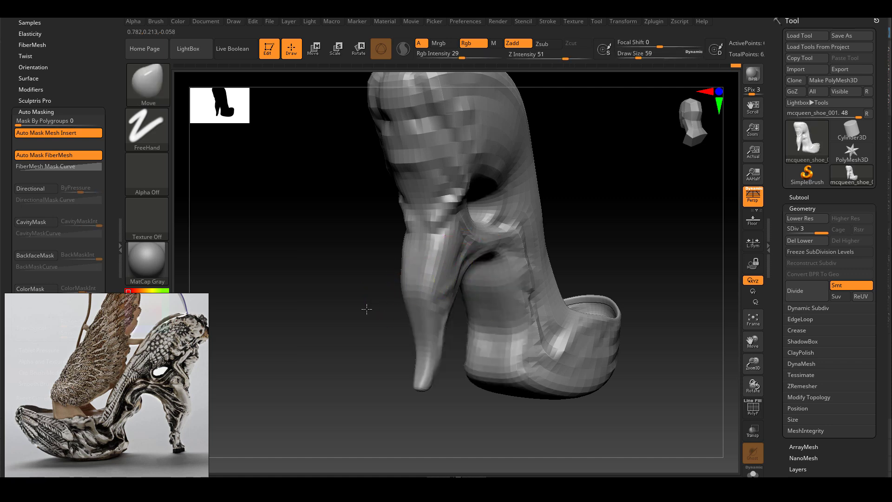
mouse_move(463, 294)
right_mouse_down()
mouse_move(477, 303)
mouse_move(466, 312)
mouse_move(467, 278)
mouse_move(488, 230)
mouse_move(344, 273)
mouse_move(374, 262)
right_mouse_up()
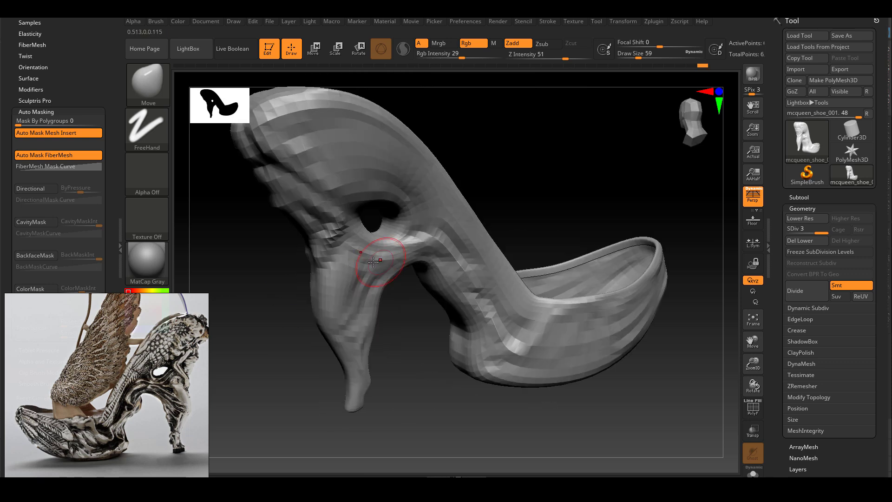
- Subdivide the shoe mesh to level 4
key("f")
right_click_drag(378, 367, 501, 358)
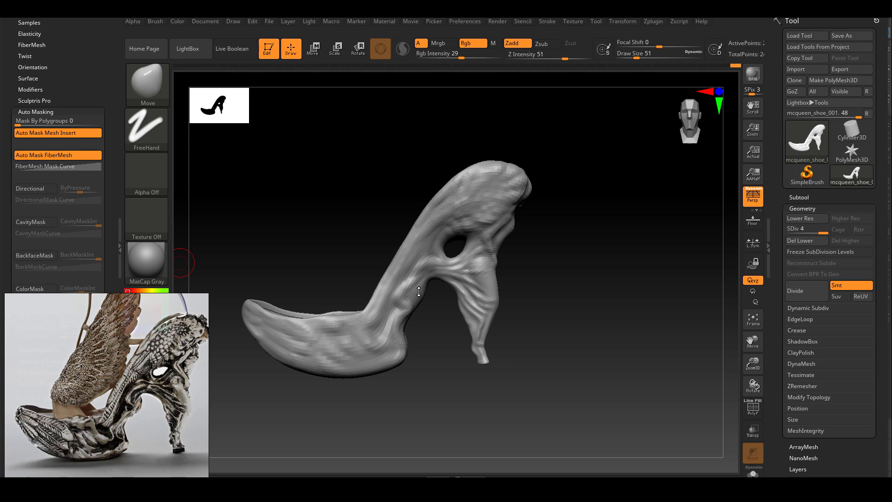
key("d")
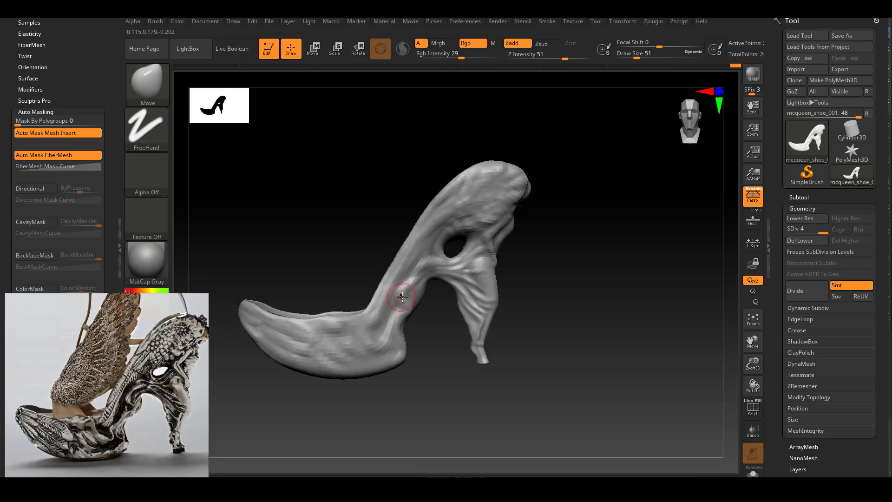
- Refine the arch's contour below the hole with the Move brush at draw size 39
right_click_drag(407, 308, 407, 304, "alt")
key("space")
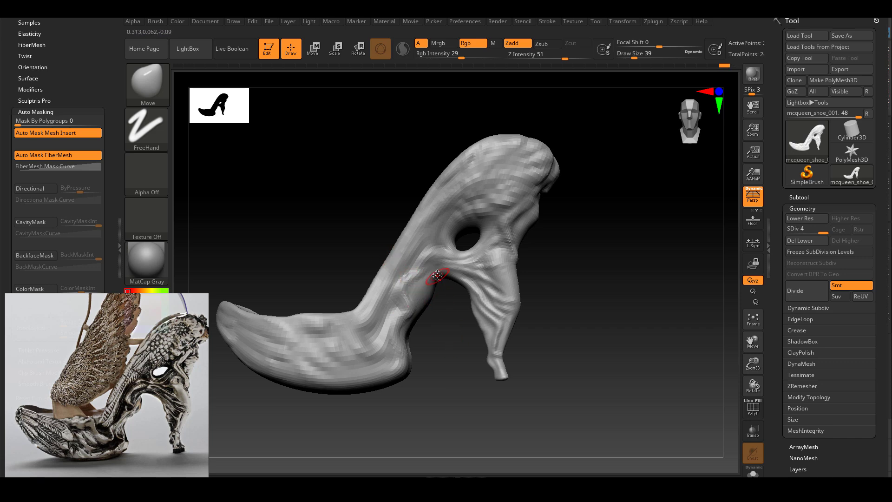
right_click_drag(437, 275, 443, 300)
- Sculpt flowing folds along the underside of the arch with the Standard brush at draw sizes between 27 and 35
key("b")
key("s")
key("t")
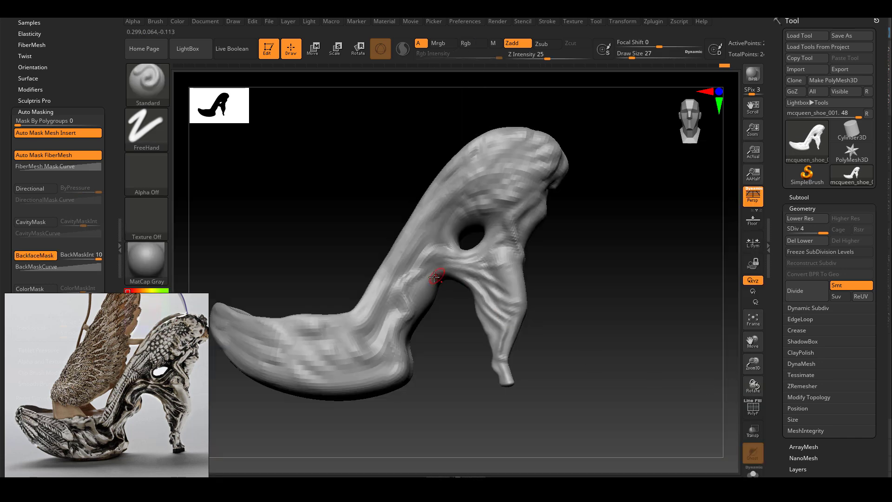
right_click_drag(449, 342, 448, 287)
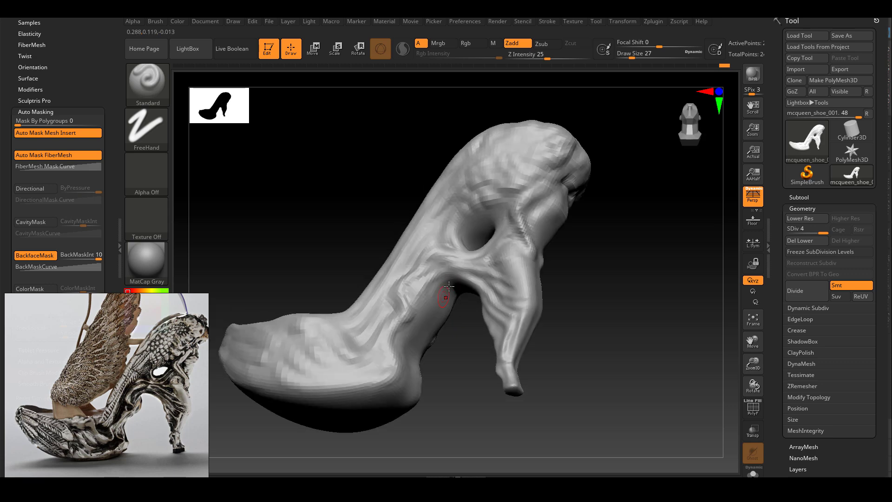
right_click_drag(460, 346, 462, 320)
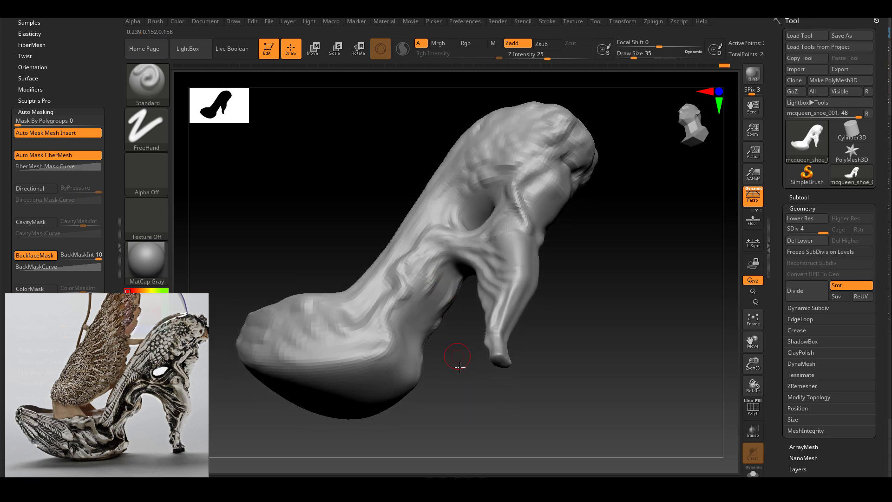
mouse_move(460, 364)
right_mouse_down()
mouse_move(414, 313)
mouse_move(418, 302)
right_mouse_up()
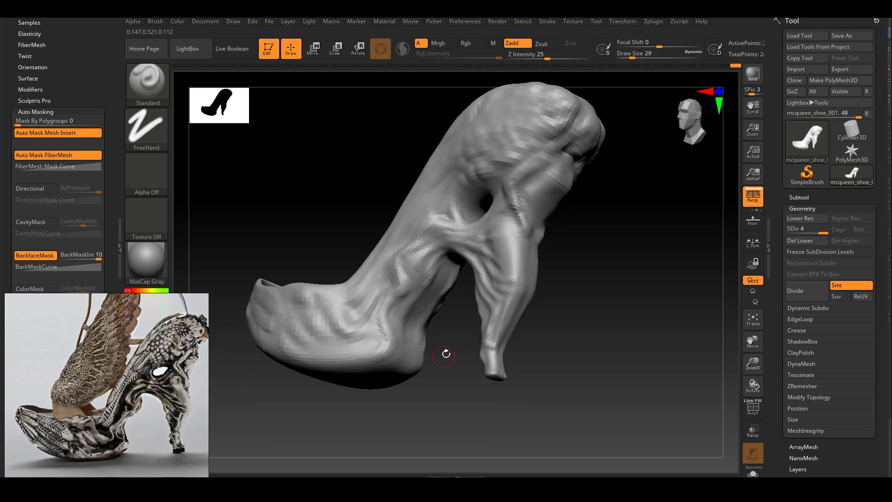
mouse_move(447, 355)
right_mouse_down()
mouse_move(428, 364)
mouse_move(399, 349)
mouse_move(389, 357)
mouse_move(389, 382)
mouse_move(442, 263)
right_mouse_up()
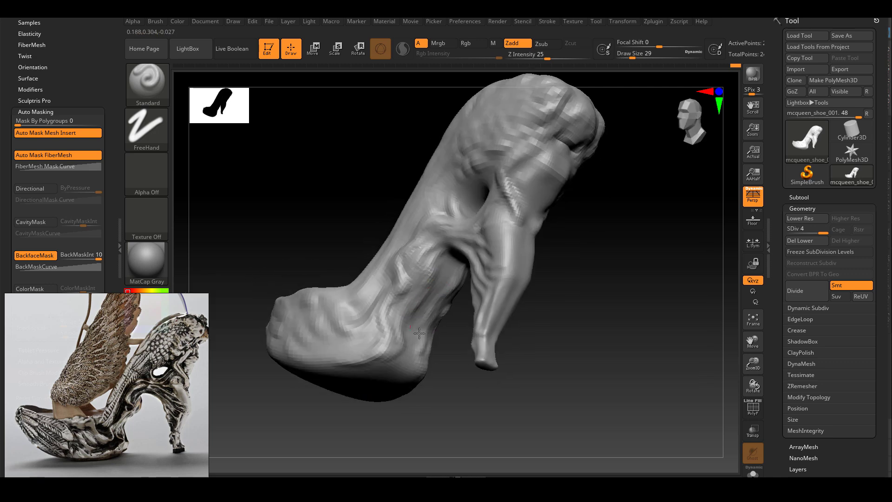
right_click_drag(443, 399, 405, 258)
- Set the draw size to 25 and refine the folds along the arch and around the hole
key("space")
left_click_drag(404, 256, 399, 256)
mouse_move(402, 283)
right_mouse_down()
mouse_move(422, 297)
mouse_move(409, 264)
right_mouse_up()
mouse_move(429, 333)
right_mouse_down()
mouse_move(444, 309)
mouse_move(431, 277)
mouse_move(454, 249)
right_mouse_up()
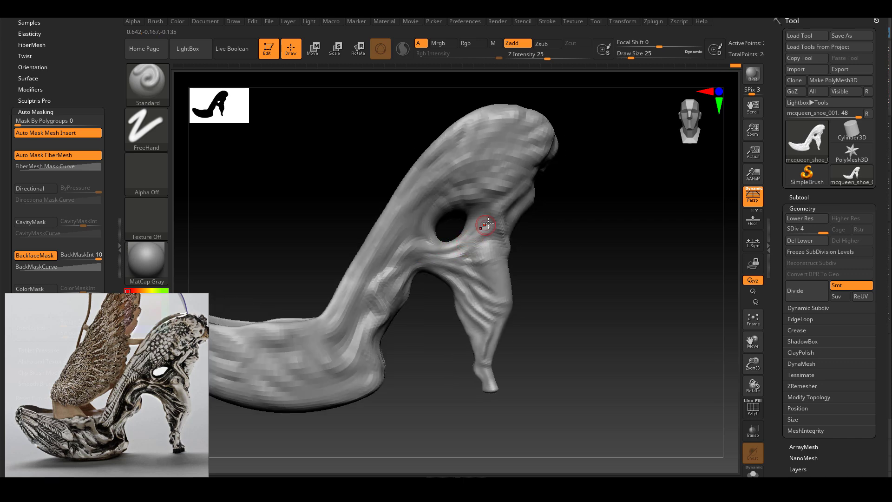
- Sculpt long folds along the side of the toe with the Standard brush at draw size 20
right_click_drag(571, 231, 536, 223)
right_click_drag(447, 243, 297, 316)
right_click(291, 307)
left_click_drag(290, 307, 288, 307)
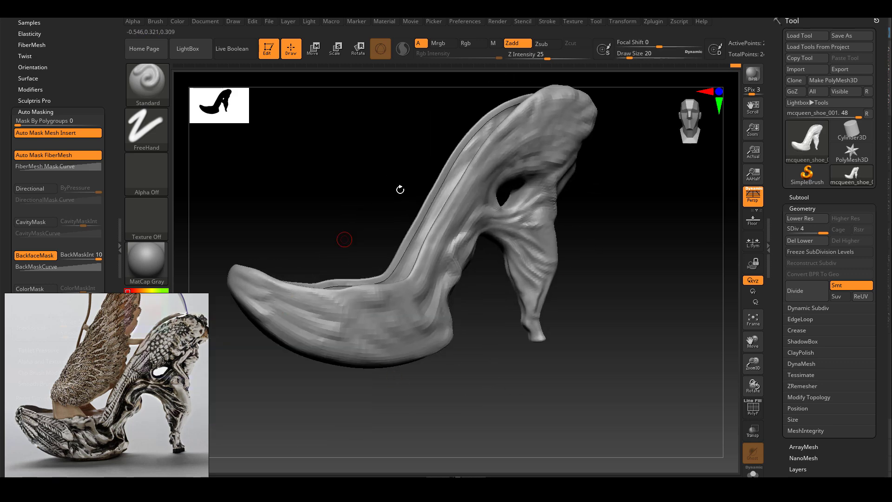
key("alt")
left_click_drag(448, 284, 345, 308, "alt")
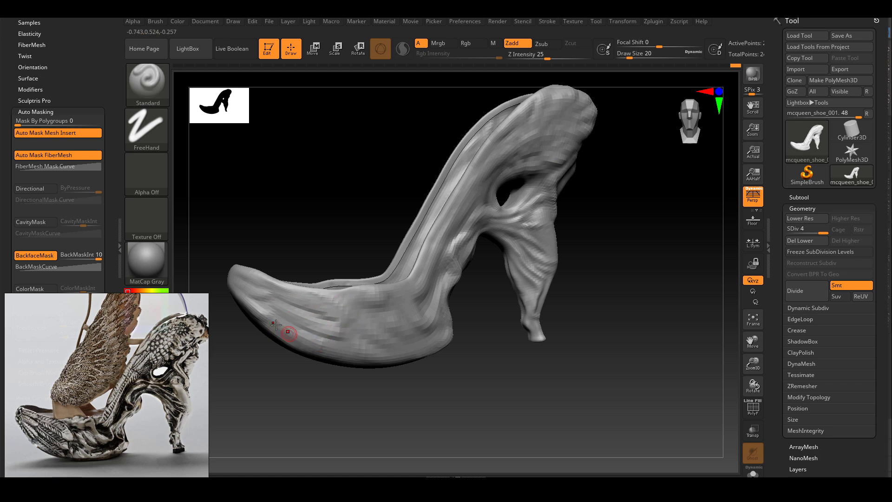
- Shape the toe's tip at draw size 29 and carve grooves running back from it at draw size 22
mouse_move(317, 336)
right_mouse_down()
mouse_move(277, 280)
mouse_move(285, 280)
right_mouse_up()
right_click(292, 278)
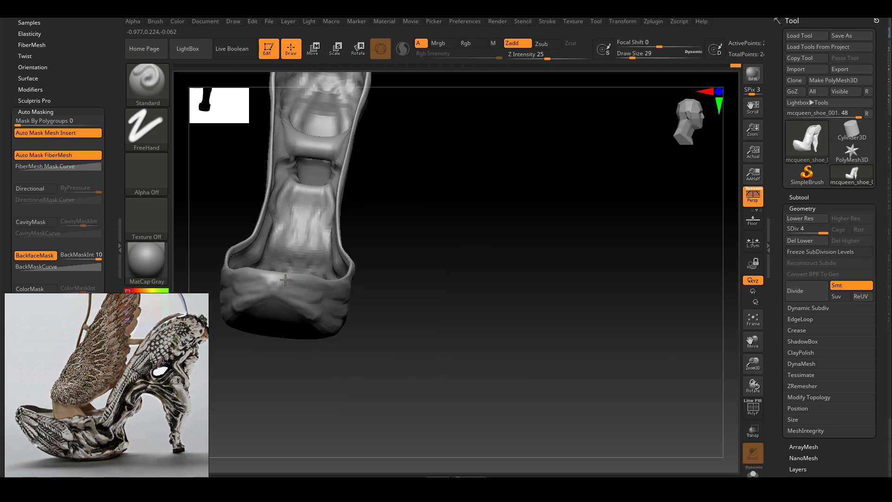
mouse_move(317, 325)
right_mouse_down()
mouse_move(304, 318)
mouse_move(354, 372)
mouse_move(322, 305)
mouse_move(324, 326)
right_mouse_up()
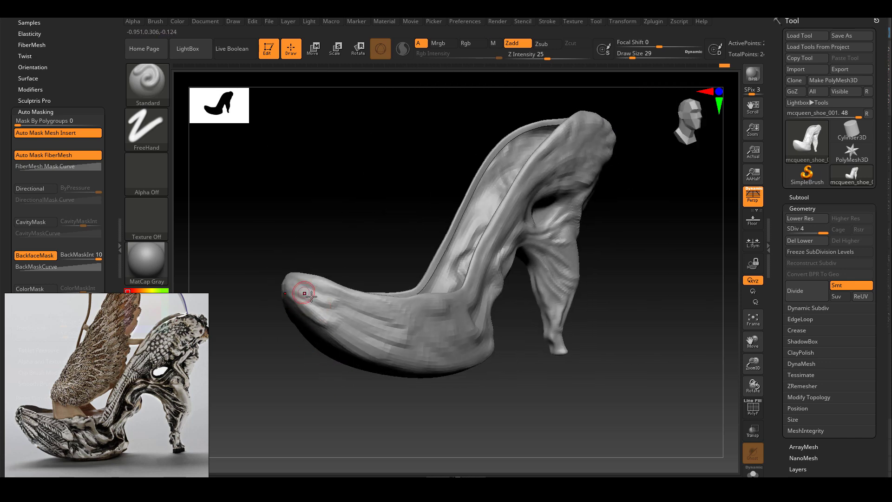
key("space")
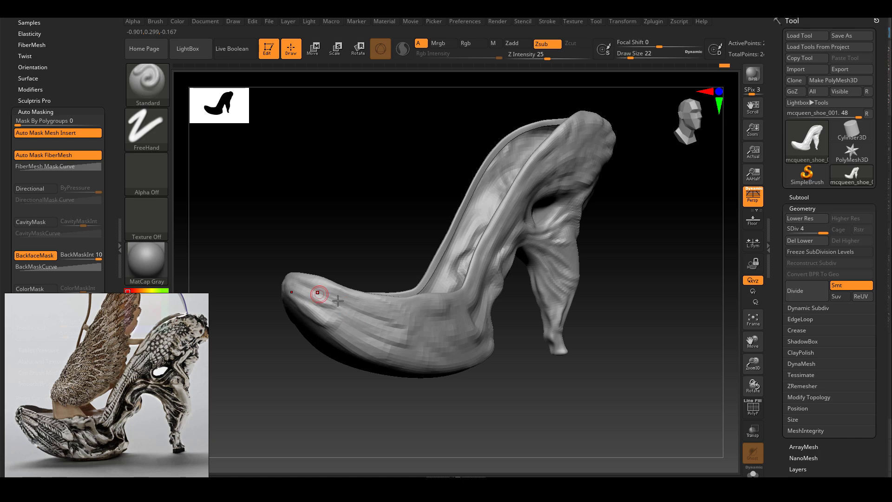
right_click_drag(325, 367, 419, 113)
key("alt")
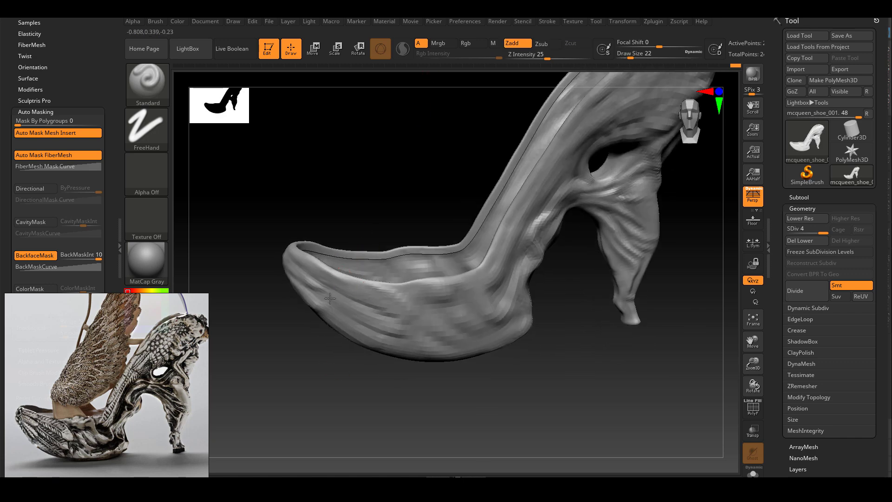
mouse_move(326, 268)
right_mouse_down()
mouse_move(399, 302)
mouse_move(386, 335)
mouse_move(409, 288)
mouse_move(372, 272)
right_mouse_up()
- Set the draw size to 25 and carve curved grooves into the rear side of the front platform
key("]")
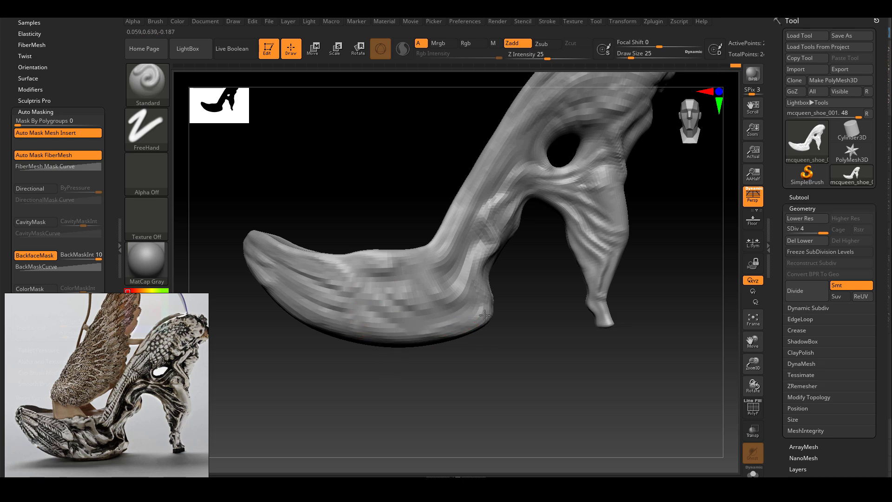
right_click_drag(433, 335, 485, 335, "ctrl")
right_click_drag(425, 339, 451, 339, "ctrl")
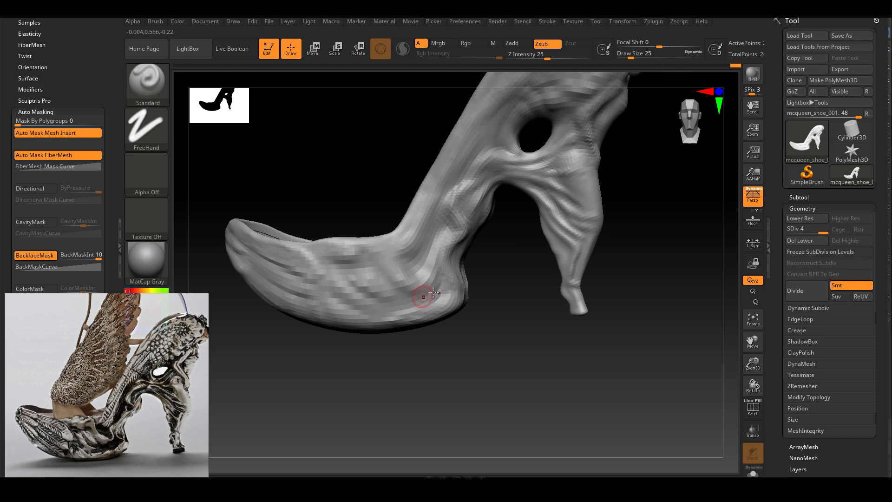
left_click_drag(414, 302, 367, 310)
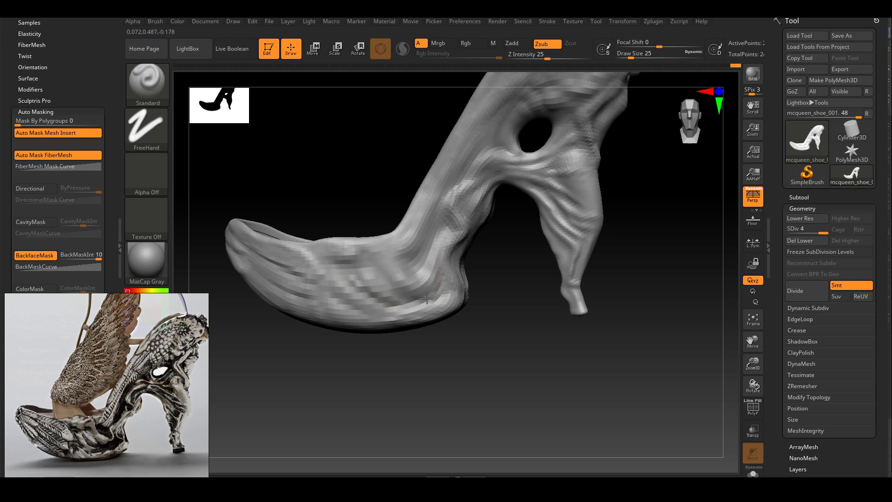
mouse_move(427, 298)
right_mouse_down()
mouse_move(439, 267)
mouse_move(455, 267)
mouse_move(441, 296)
mouse_move(417, 301)
mouse_move(474, 289)
mouse_move(460, 286)
mouse_move(444, 307)
mouse_move(493, 307)
mouse_move(520, 279)
right_mouse_up()
- Deepen the folds on the arch and heel cup with the Standard brush in Zsub mode at draw sizes 23 to 27
key("b")
key("m")
key("v")
key("b")
key("s")
key("t")
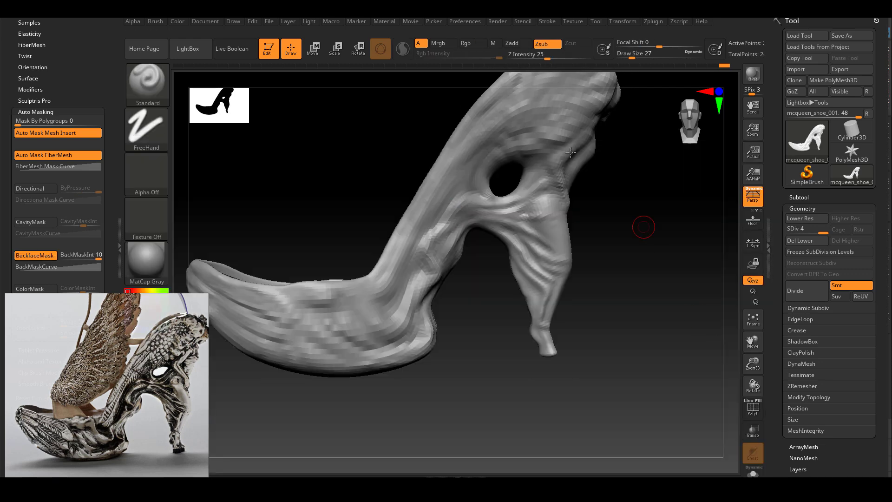
key("space")
key("space")
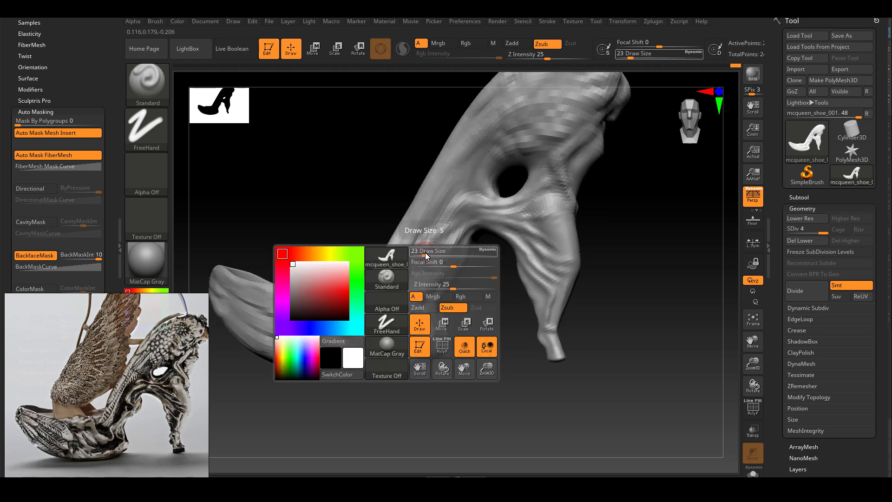
left_click_drag(425, 252, 428, 255)
mouse_move(428, 265)
right_mouse_down()
mouse_move(453, 269)
mouse_move(418, 278)
mouse_move(434, 215)
mouse_move(439, 255)
mouse_move(442, 247)
mouse_move(430, 251)
mouse_move(431, 316)
right_mouse_up()
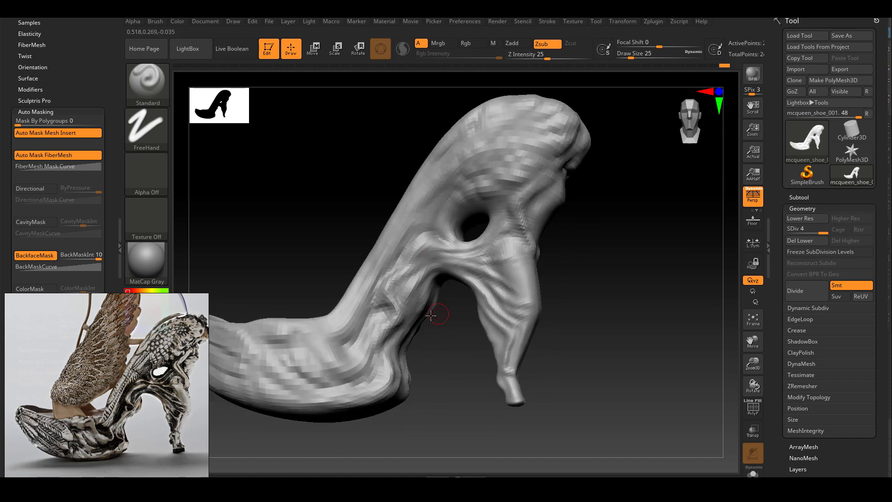
right_click_drag(418, 276, 426, 265)
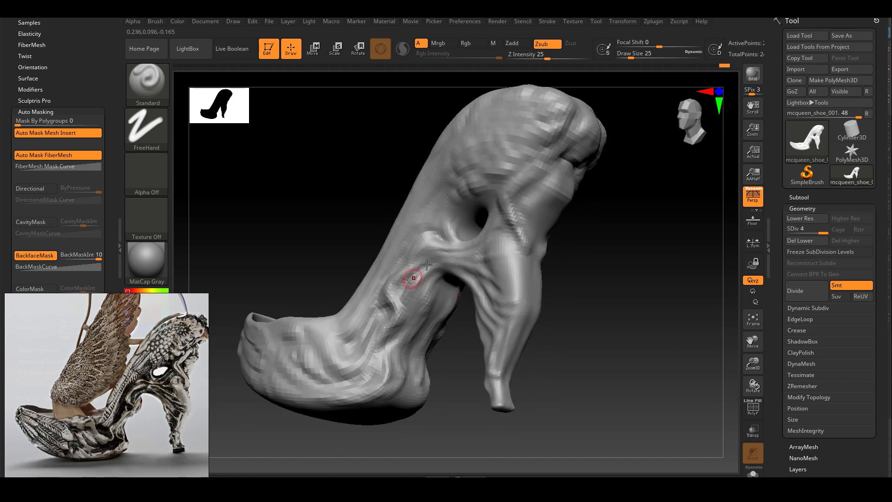
- Shape the surface of the heel cup with the Standard brush at draw size 37
mouse_move(467, 352)
right_mouse_down()
mouse_move(418, 319)
mouse_move(406, 284)
mouse_move(415, 264)
mouse_move(438, 321)
mouse_move(395, 300)
mouse_move(409, 295)
mouse_move(390, 392)
mouse_move(476, 355)
mouse_move(462, 213)
mouse_move(429, 247)
mouse_move(446, 219)
mouse_move(464, 225)
mouse_move(431, 215)
right_mouse_up()
right_click_drag(531, 215, 495, 228)
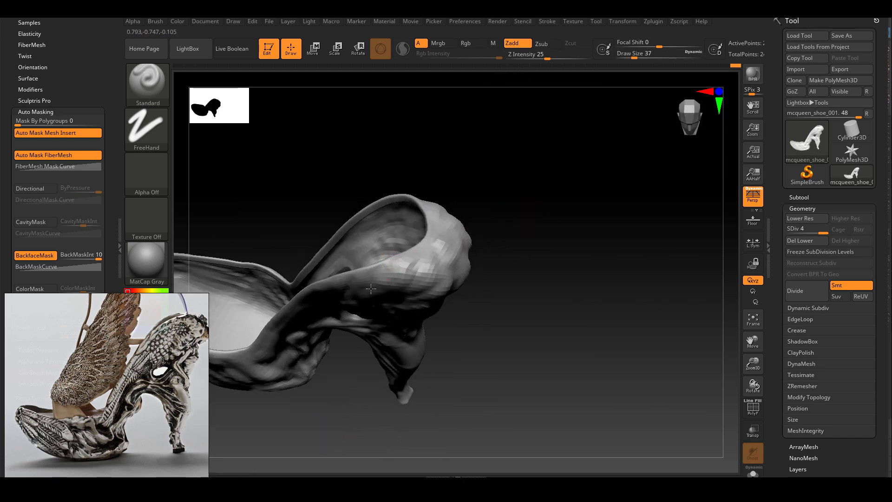
right_click_drag(371, 288, 501, 226)
mouse_move(519, 267)
right_mouse_down()
mouse_move(527, 255)
mouse_move(550, 259)
mouse_move(520, 205)
mouse_move(389, 285)
mouse_move(395, 277)
mouse_move(620, 278)
right_mouse_up()
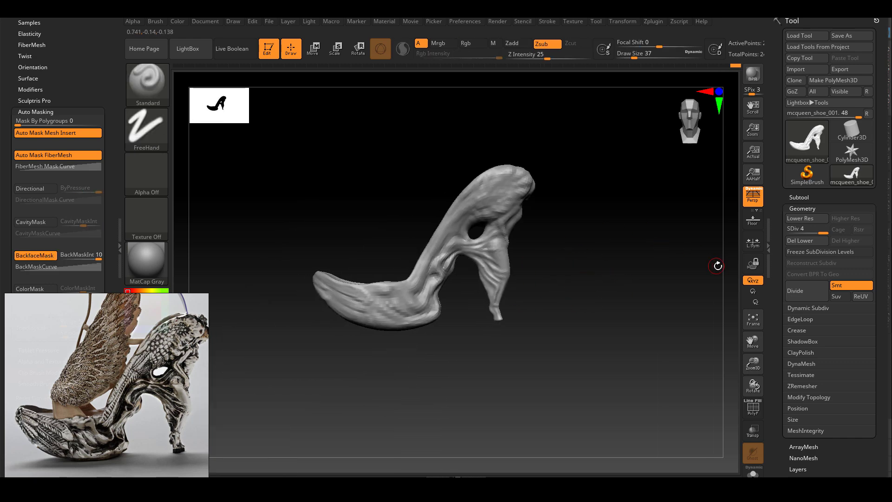
- Subdivide the shoe mesh to level 5
key("ctrl+d")
right_click_drag(437, 364, 356, 233, "alt")
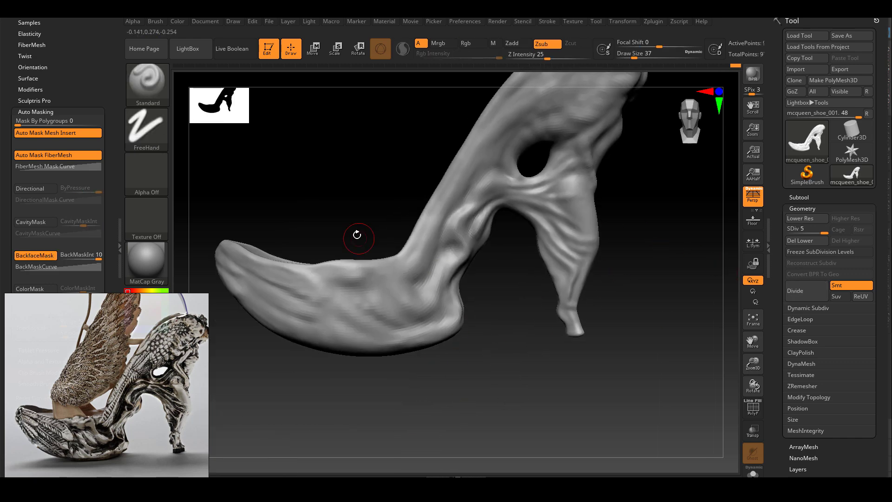
right_click(367, 249)
right_click(369, 248)
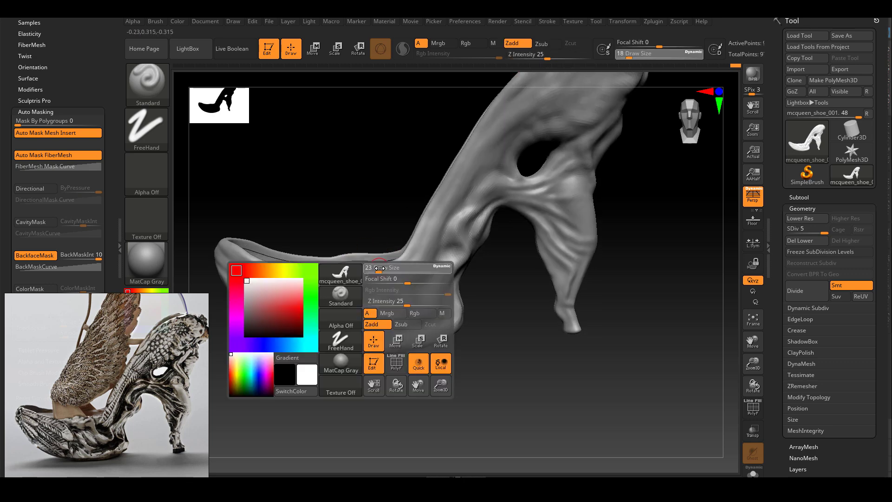
- Build up volume on the rear side of the front platform with the ClayBuildup brush at draw size 29
key("b")
key("b")
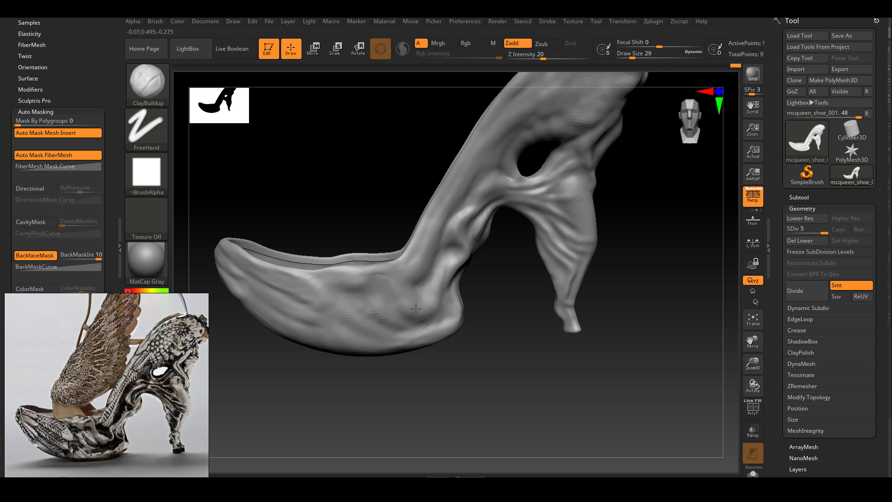
right_click_drag(416, 309, 428, 309)
right_click_drag(380, 274, 365, 213)
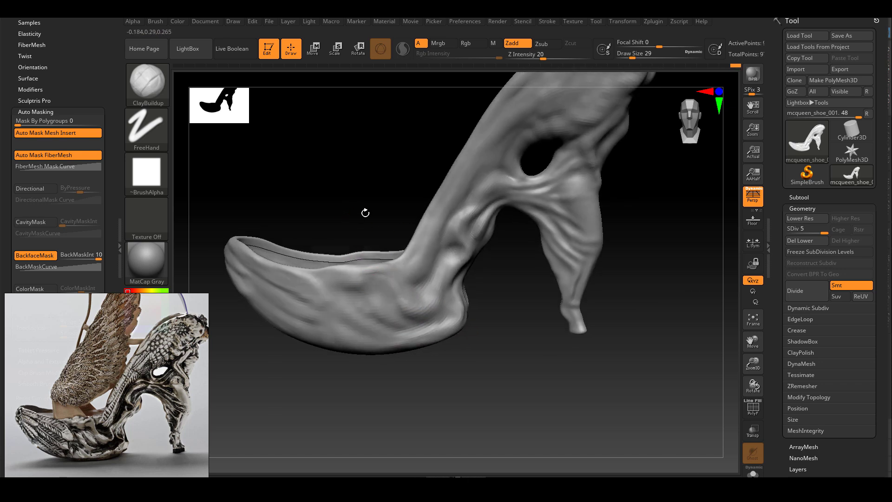
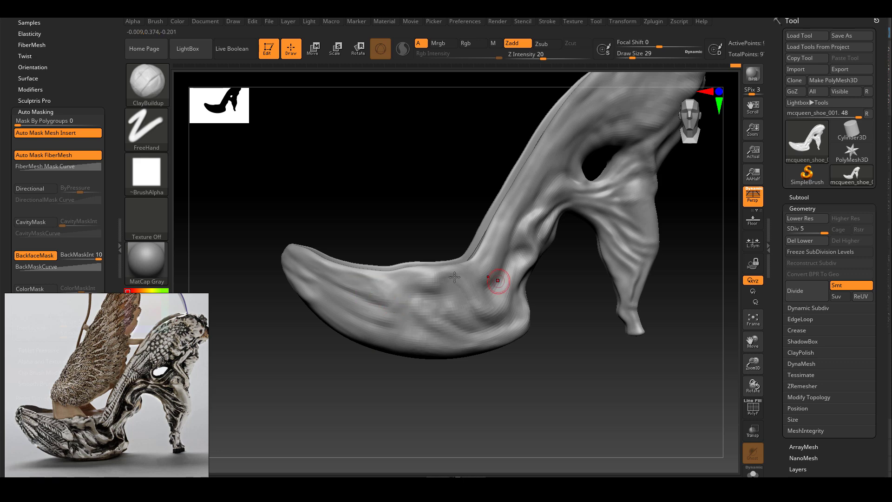
left_click_drag(537, 255, 472, 289)
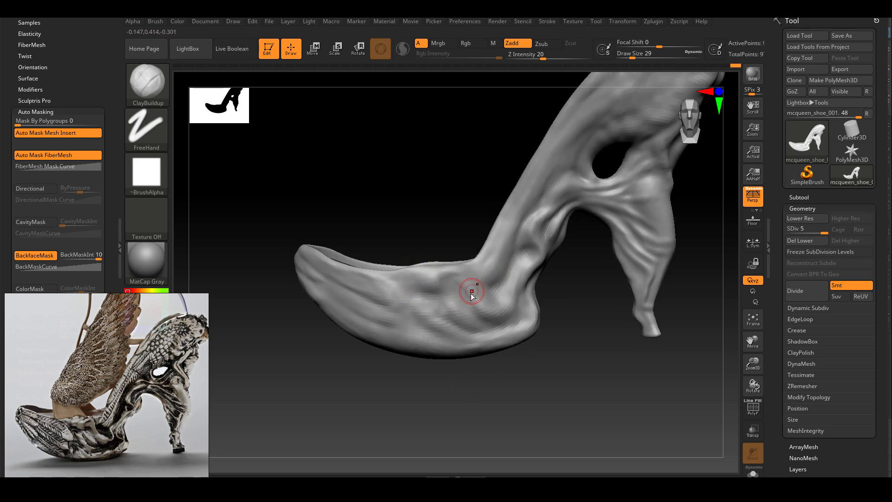
- Sculpt a curved fold where the arch meets the front platform with the Standard brush at draw size 20
key("b")
key("s")
key("t")
key("space")
mouse_move(465, 283)
right_mouse_down("ctrl")
mouse_move(455, 279)
mouse_move(474, 268)
mouse_move(429, 273)
mouse_move(416, 250)
right_mouse_up("ctrl")
right_click_drag(444, 288, 439, 260)
right_click_drag(466, 341, 443, 239)
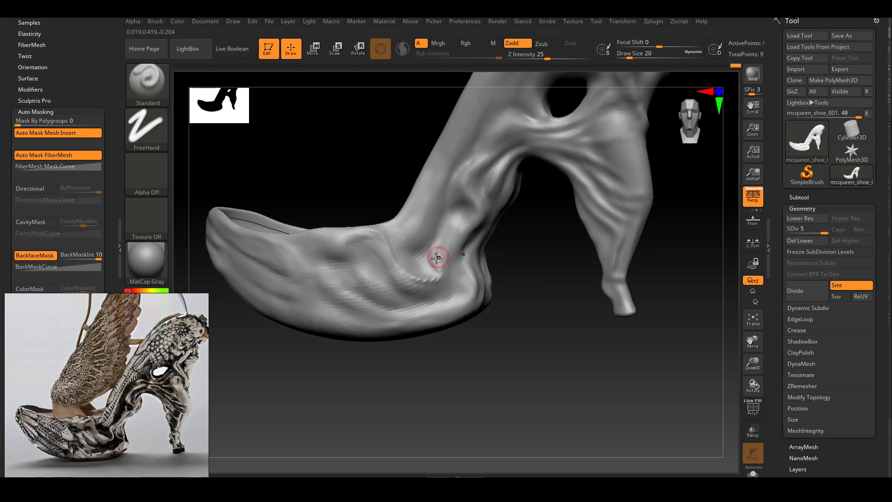
- Sculpt soft folds across the front platform's side with draw size 25 and Z Intensity 15
right_click_drag(379, 261, 354, 235)
key("space")
left_click_drag(368, 284, 354, 284)
mouse_move(330, 261)
right_mouse_down()
mouse_move(309, 255)
mouse_move(325, 364)
mouse_move(404, 265)
right_mouse_up()
key("ctrl+z")
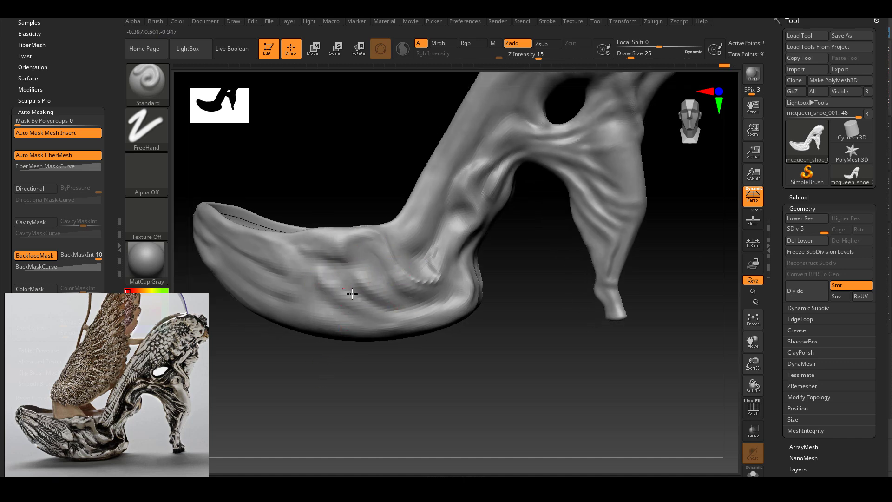
key("ctrl+shift+z")
key("ctrl+shift+z")
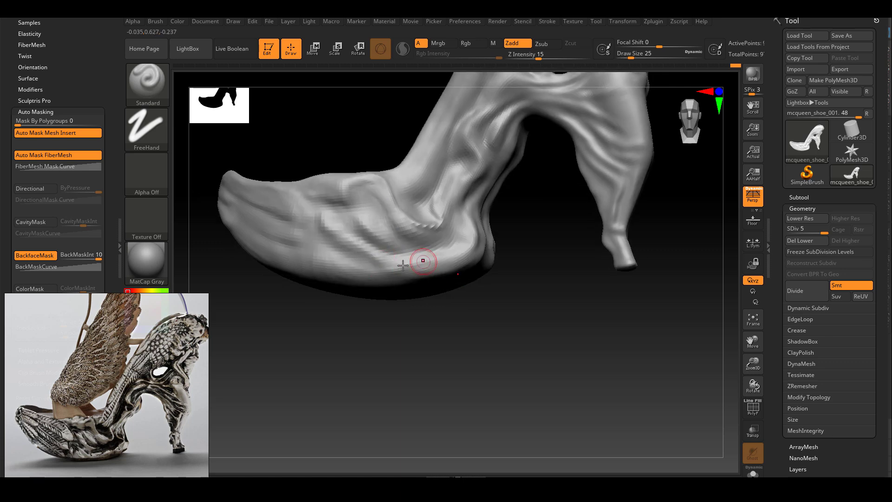
- Adjust the contour of the platform's rear and the lower arch with the Move brush at draw size 46
right_click_drag(416, 263, 421, 295)
mouse_move(477, 290)
right_mouse_down()
mouse_move(424, 223)
mouse_move(454, 302)
right_mouse_up()
key("space")
key("b")
key("m")
key("v")
mouse_move(448, 251)
left_mouse_down()
mouse_move(438, 229)
mouse_move(414, 238)
mouse_move(429, 218)
mouse_move(410, 211)
mouse_move(434, 230)
left_mouse_up()
mouse_move(434, 229)
right_mouse_down()
mouse_move(465, 246)
mouse_move(440, 219)
right_mouse_up()
key("space")
left_click_drag(450, 248, 442, 259)
key("space")
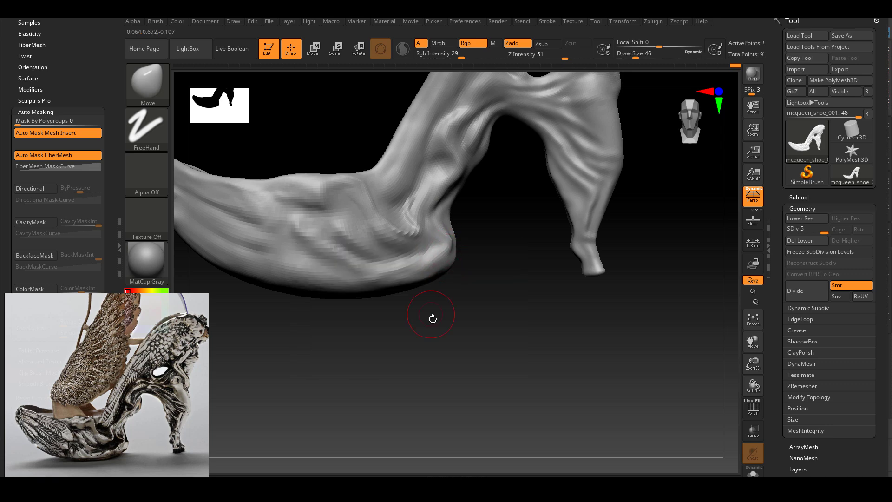
key("space")
left_click_drag(476, 205, 465, 205)
- Build up the surface around the fold between the arch and the front platform with the ClayBuildup brush
key("b")
key("Escape")
key("b")
key("c")
key("b")
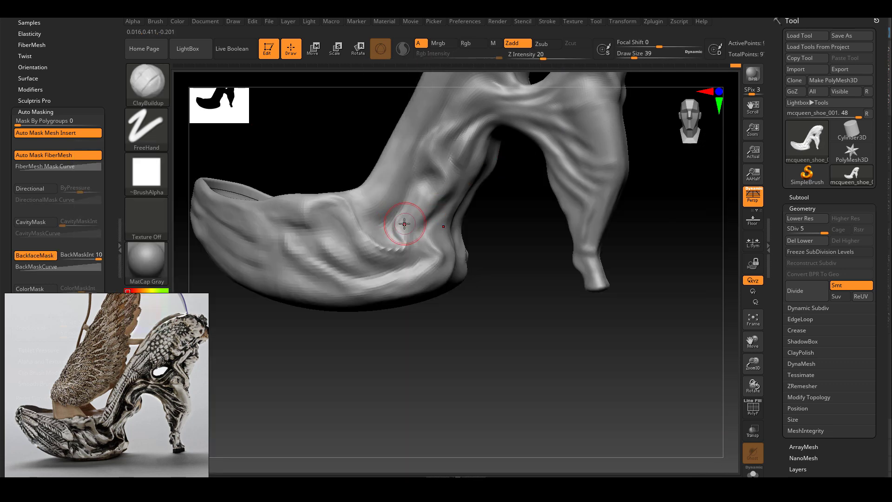
key("bracketleft")
mouse_move(402, 227)
right_mouse_down()
mouse_move(404, 220)
mouse_move(410, 237)
mouse_move(407, 218)
mouse_move(409, 251)
mouse_move(343, 193)
right_mouse_up()
right_click_drag(370, 239, 435, 229)
- Sculpt winding folds up the arch with the Standard brush at draw size 20 and Z Intensity 15
key("b")
key("s")
key("t")
key("space")
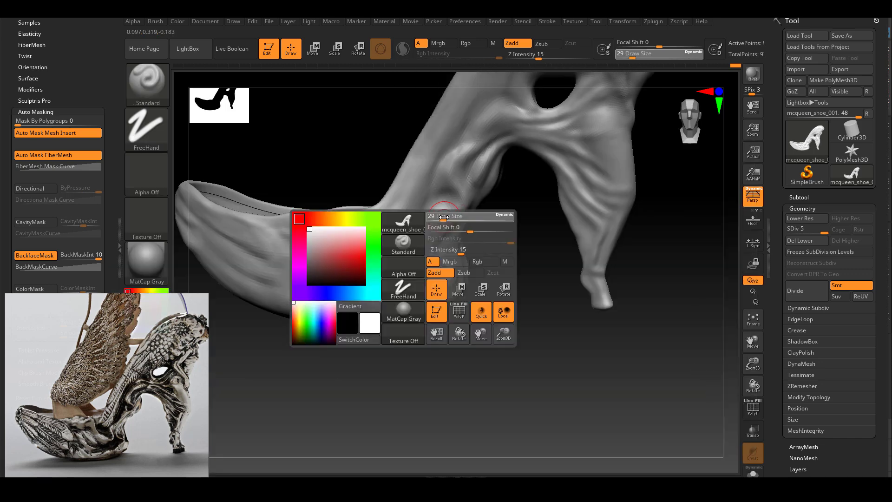
right_click_drag(438, 189, 452, 166)
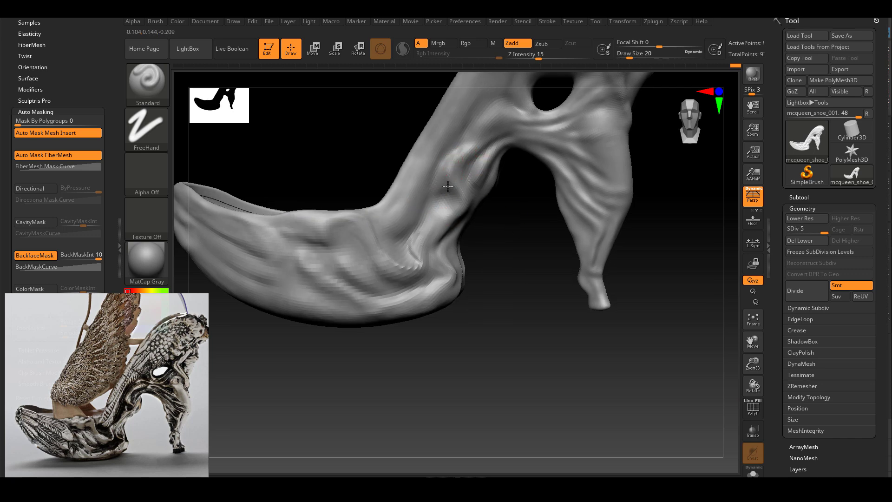
right_click_drag(483, 212, 442, 189)
right_click_drag(506, 219, 462, 175)
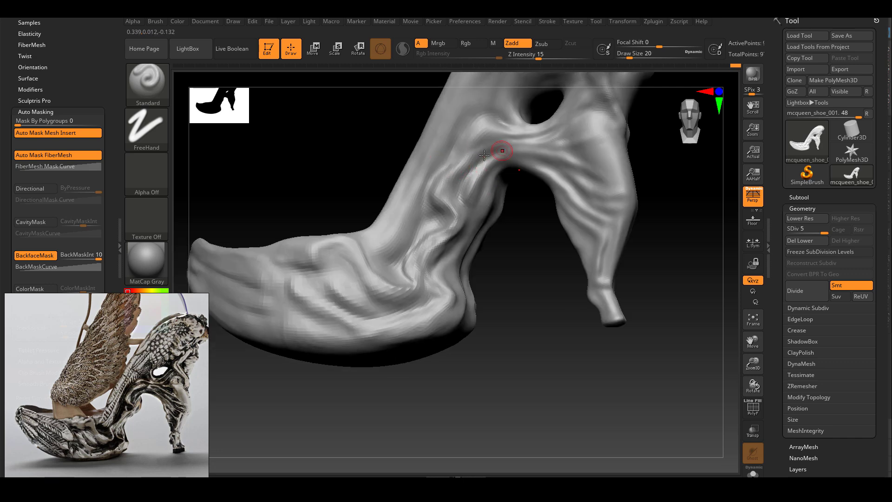
- Refine the ridges and the grooves between them on the upper arch just below the hole
mouse_move(516, 135)
right_mouse_down()
mouse_move(514, 124)
mouse_move(514, 135)
right_mouse_up()
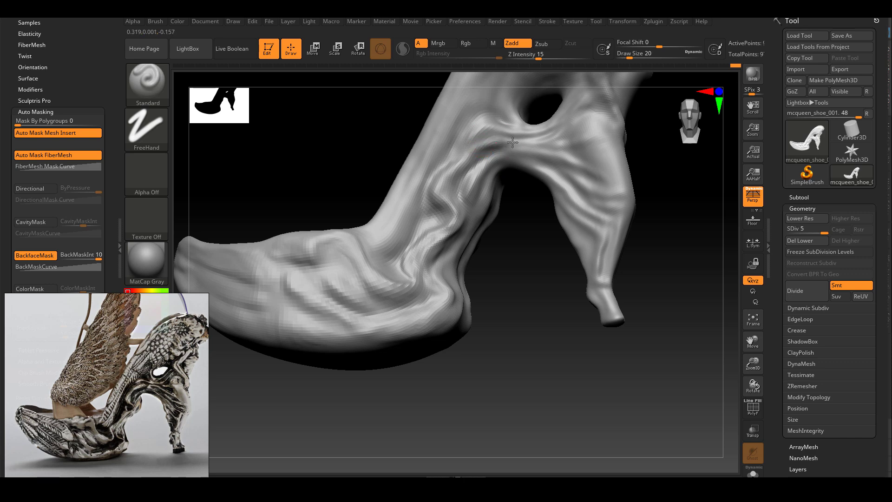
key("alt")
right_click_drag(502, 136, 460, 156)
key("bracketright")
right_click_drag(504, 233, 397, 199)
- Set the draw size to 18 and sculpt fine ridges and grooves along the side of the toe
key("space")
mouse_move(400, 255)
left_mouse_down()
mouse_move(372, 255)
mouse_move(407, 263)
left_mouse_up()
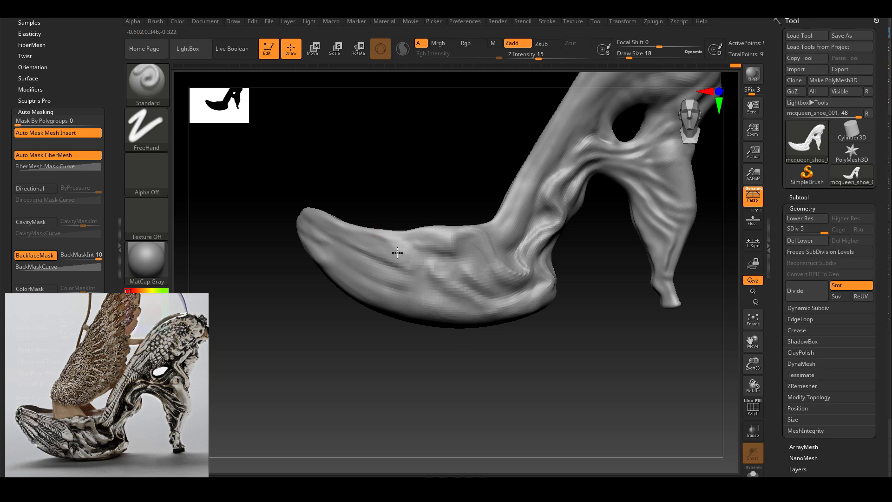
right_click_drag(350, 334, 391, 238)
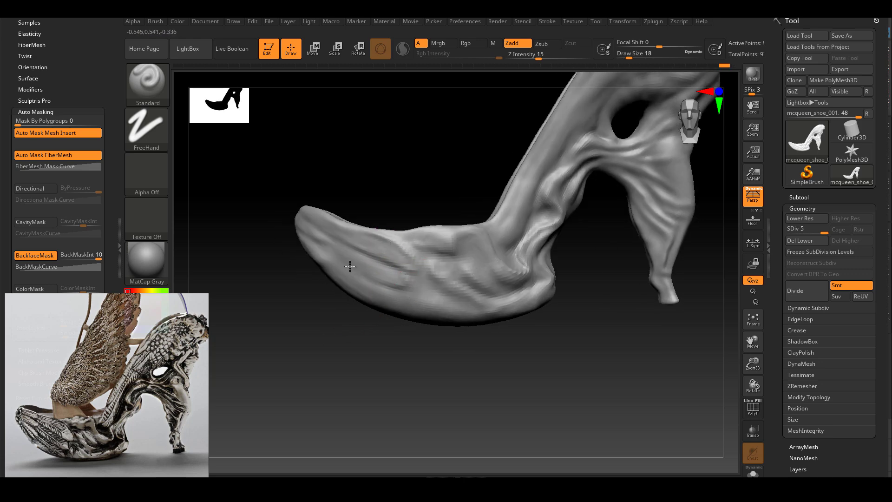
left_click_drag(377, 333, 406, 282)
key("alt")
right_click_drag(381, 258, 393, 238)
right_click_drag(427, 286, 405, 249)
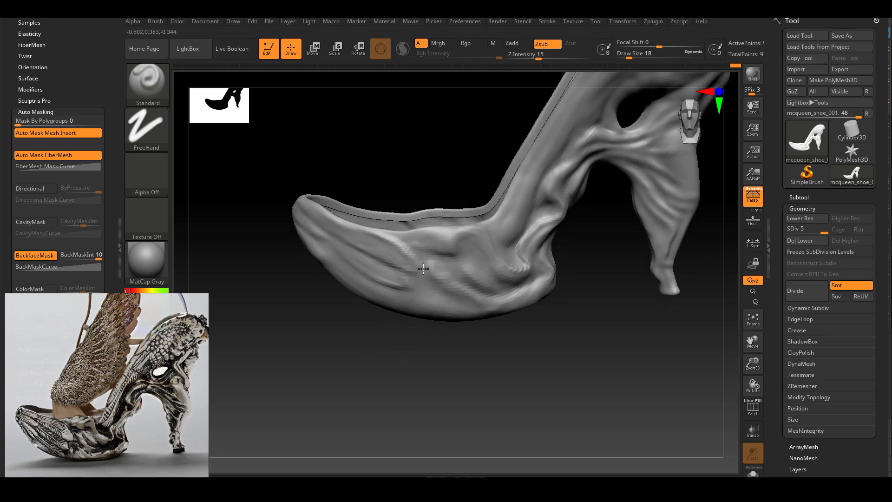
- Extend the fine feather-like ridges across the lower side of the toe toward the platform's middle
left_click_drag(382, 349, 408, 269)
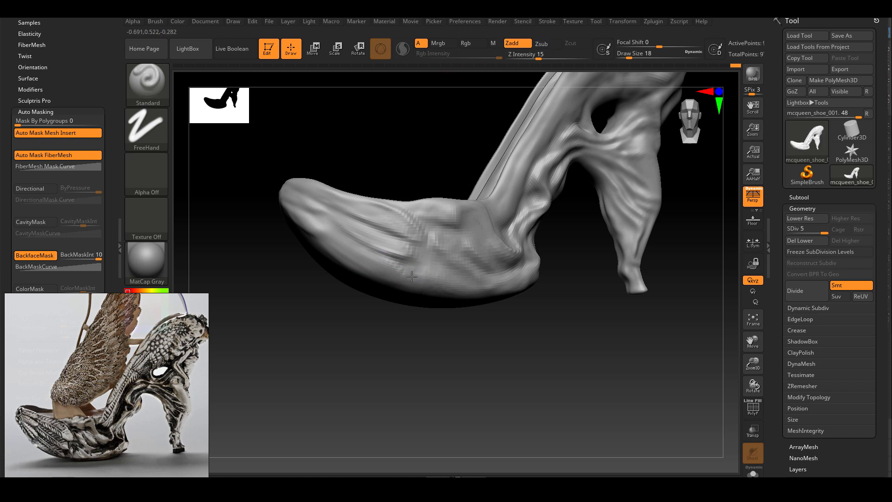
left_click_drag(386, 345, 415, 264)
key("f")
left_click_drag(420, 343, 433, 354)
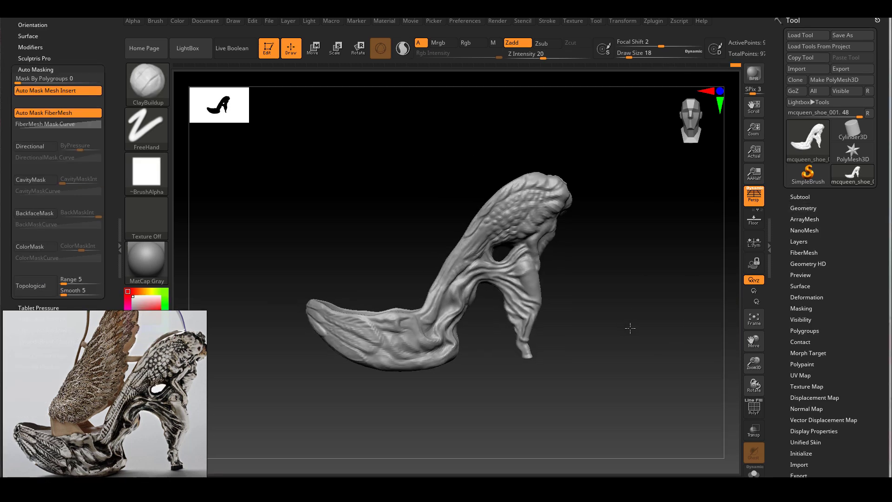
- Carve lengthwise grooves along the long ridge on the arch with the Standard brush at draw size 11 and Z Intensity 22
scroll(462, 285, "up", 10)
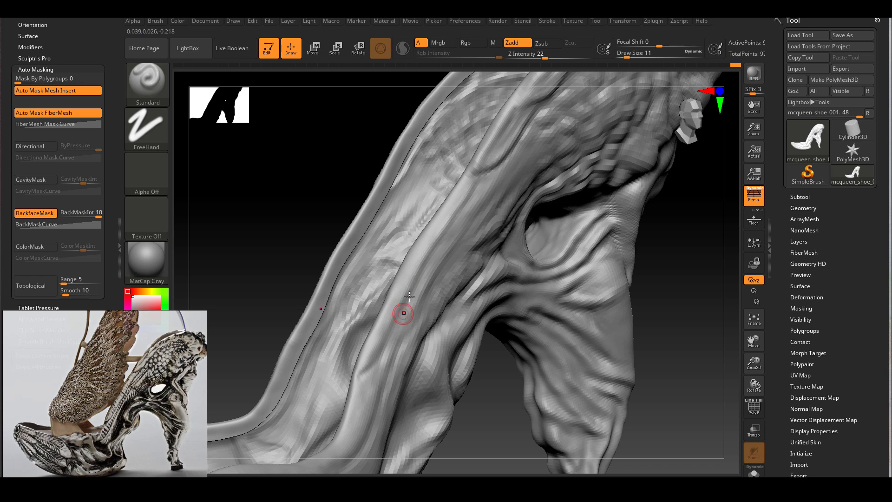
right_click_drag(369, 363, 405, 213, "alt")
key("alt")
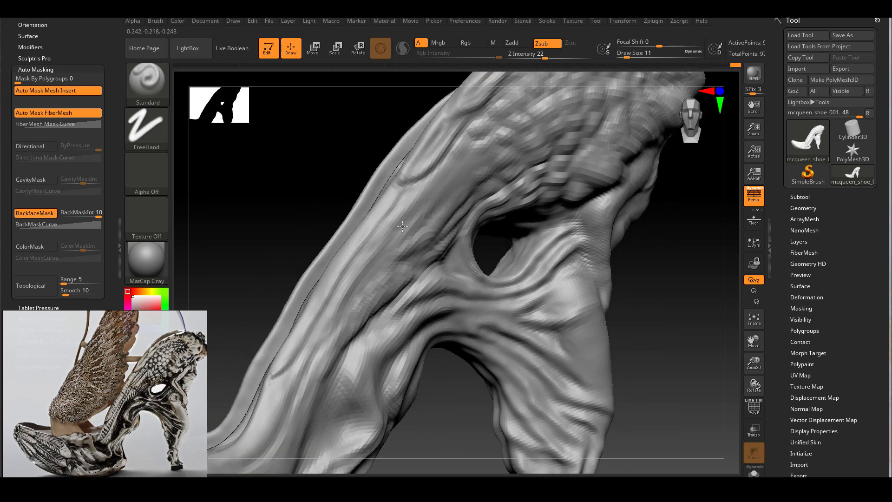
mouse_move(354, 278)
right_mouse_down("alt")
mouse_move(355, 294)
mouse_move(373, 268)
mouse_move(348, 302)
mouse_move(316, 318)
right_mouse_up("alt")
- Set the draw size to 8 and cut small cross grooves along the arch's front ridge and its inner edge
key("space")
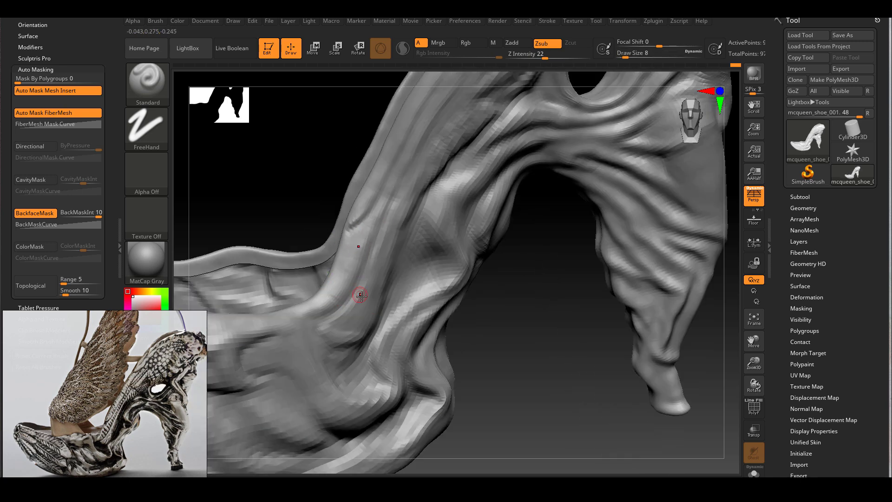
right_click_drag(355, 296, 348, 292)
mouse_move(363, 237)
right_mouse_down()
mouse_move(369, 282)
mouse_move(367, 268)
mouse_move(383, 274)
mouse_move(398, 235)
right_mouse_up()
mouse_move(416, 200)
right_mouse_down()
mouse_move(418, 233)
mouse_move(405, 231)
mouse_move(394, 251)
mouse_move(392, 233)
right_mouse_up()
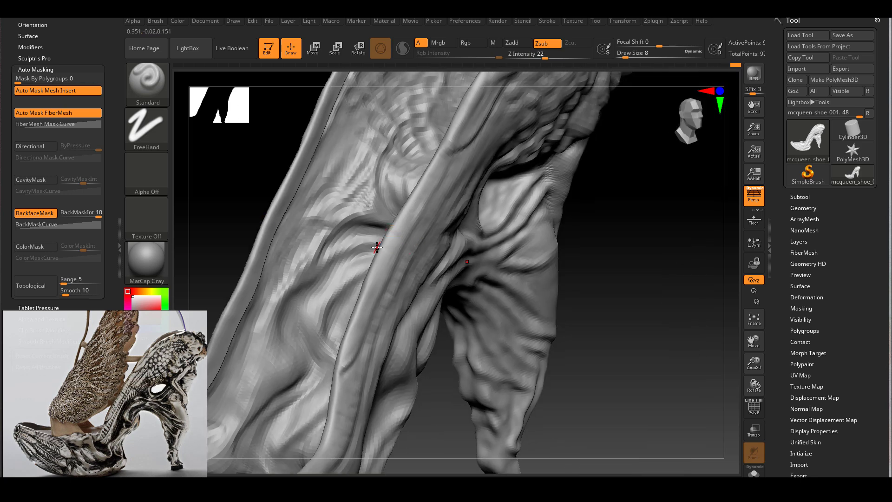
right_click_drag(368, 281, 399, 248)
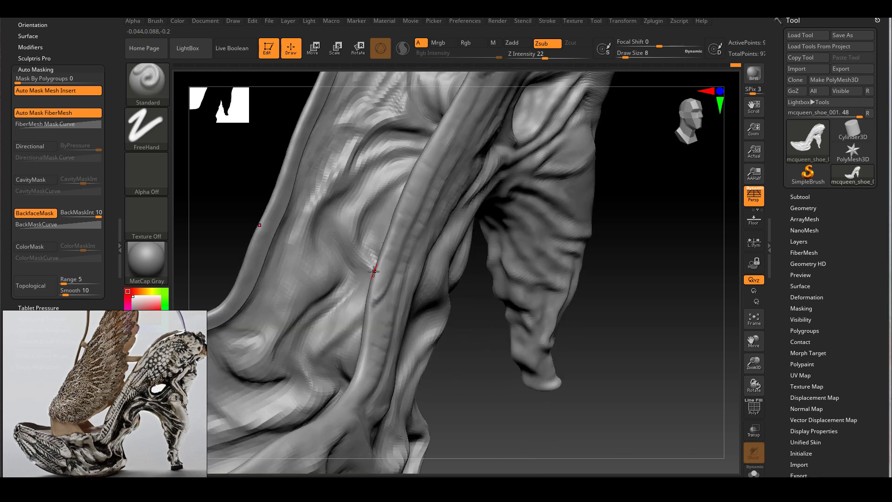
mouse_move(400, 306)
right_mouse_down()
mouse_move(374, 253)
mouse_move(422, 266)
right_mouse_up()
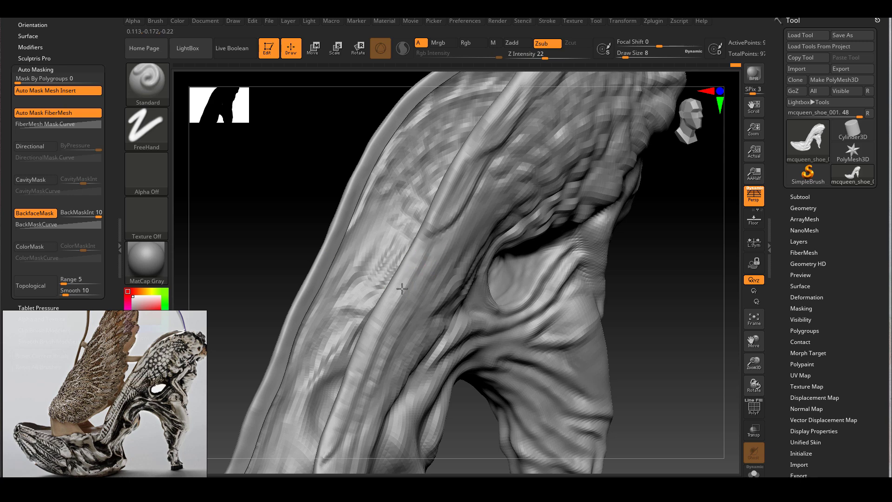
- Sculpt fine ridges and grooves on the upper arch between the hole and the front ridge, alternating Zadd and Zsub
right_click_drag(415, 315, 396, 190)
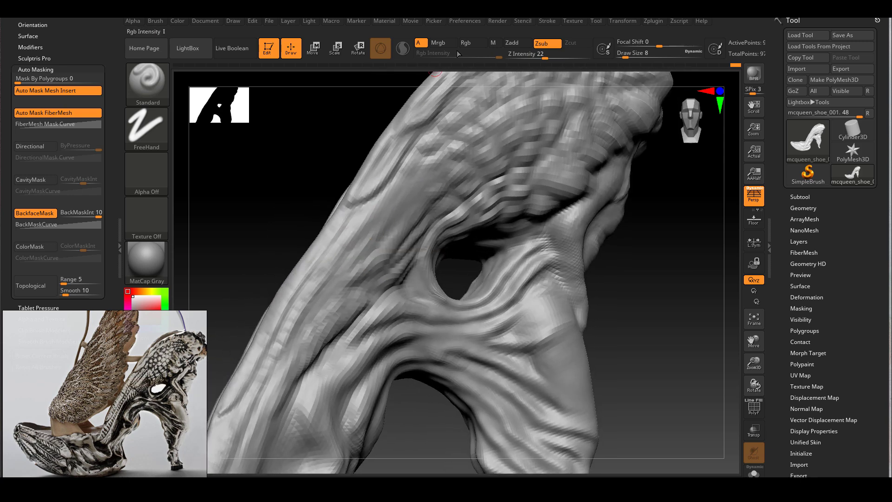
mouse_move(369, 220)
right_mouse_down()
mouse_move(349, 224)
mouse_move(377, 207)
right_mouse_up()
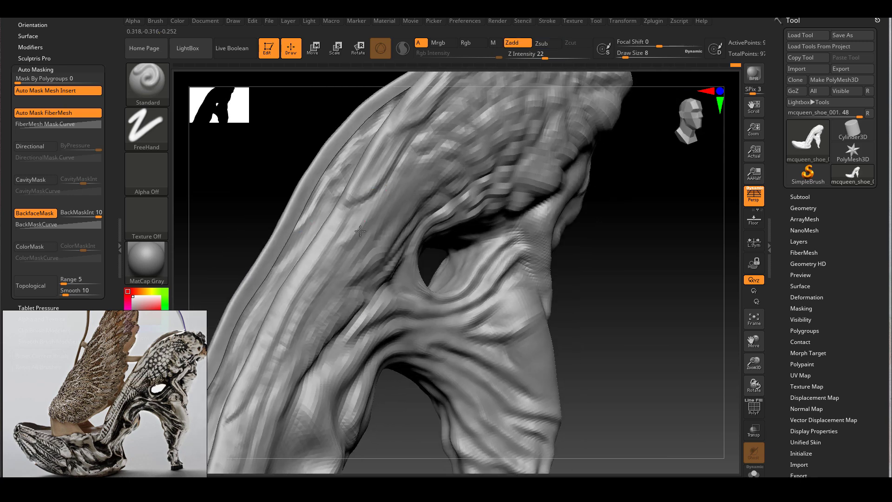
right_click_drag(348, 243, 346, 218)
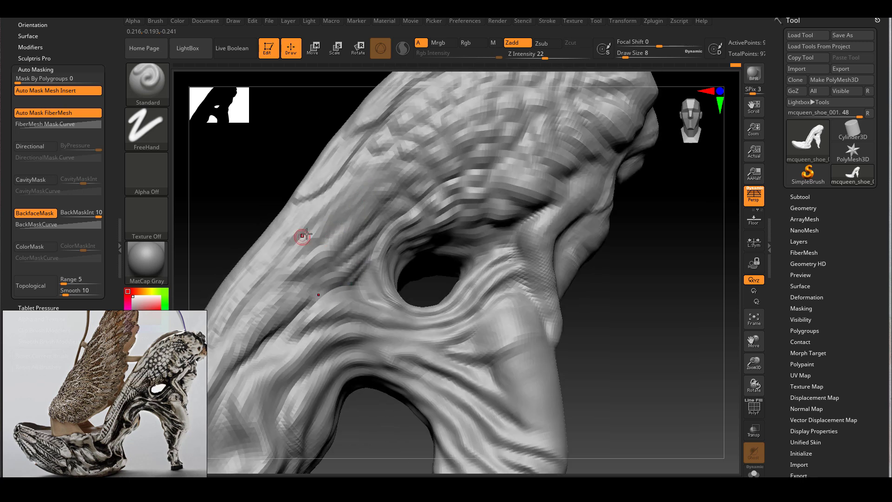
right_click_drag(344, 219, 335, 239)
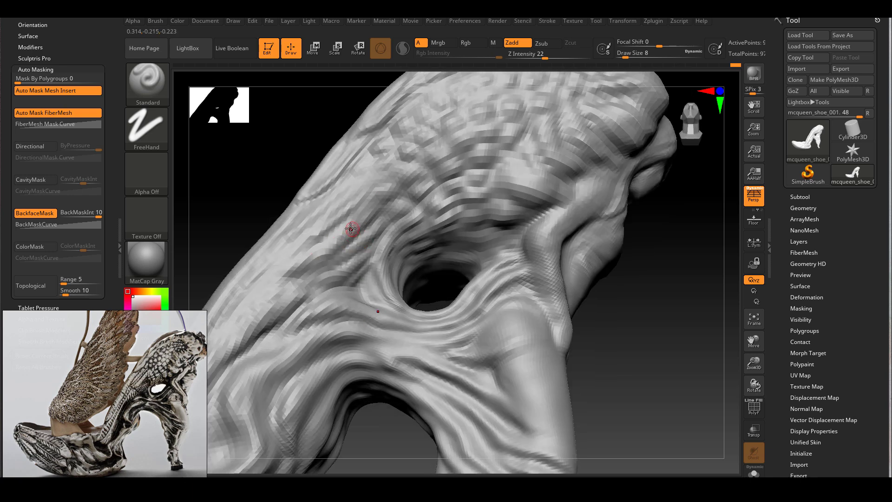
key("alt")
key("f")
mouse_move(534, 319)
right_mouse_down("ctrl")
mouse_move(421, 279)
mouse_move(483, 241)
mouse_move(412, 231)
mouse_move(424, 207)
mouse_move(352, 256)
mouse_move(378, 217)
right_mouse_up("ctrl")
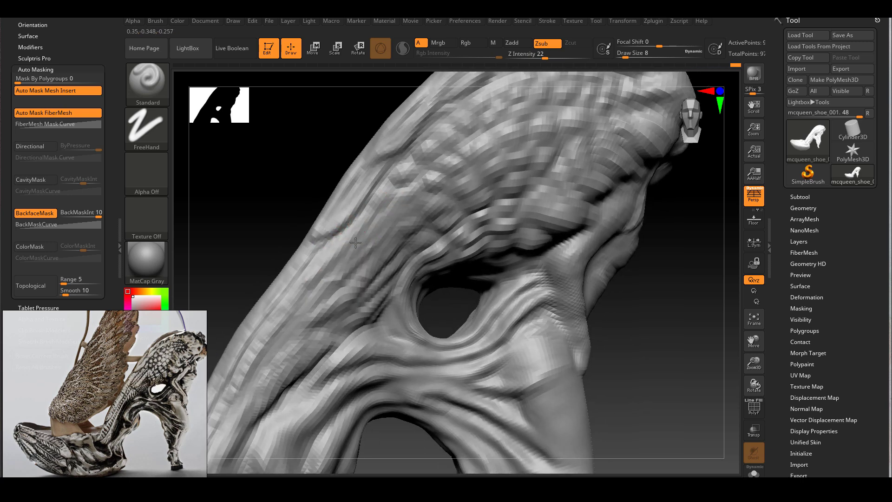
mouse_move(404, 185)
right_mouse_down()
mouse_move(372, 210)
mouse_move(344, 258)
right_mouse_up()
- Reshape the ridge beside the lower scales with the Move brush, adjusting its draw size to fit
key("b")
key("m")
key("v")
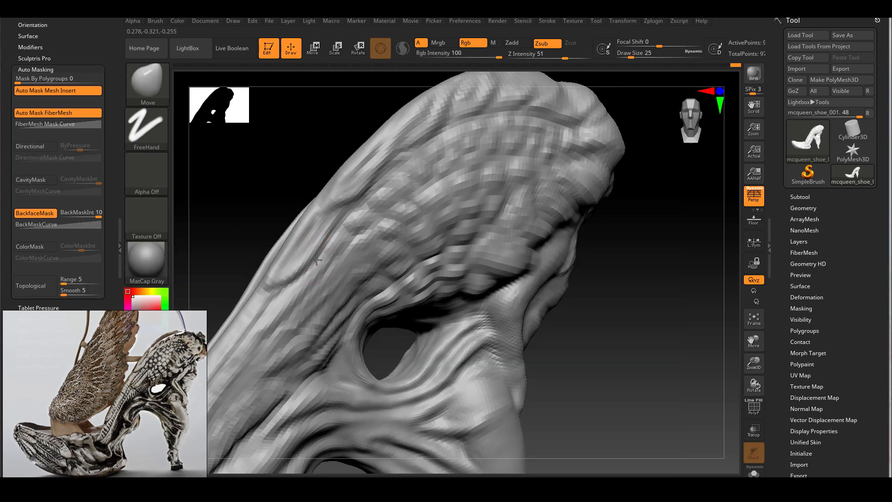
right_click_drag(308, 255, 388, 253)
key("space")
left_click_drag(367, 265, 372, 266)
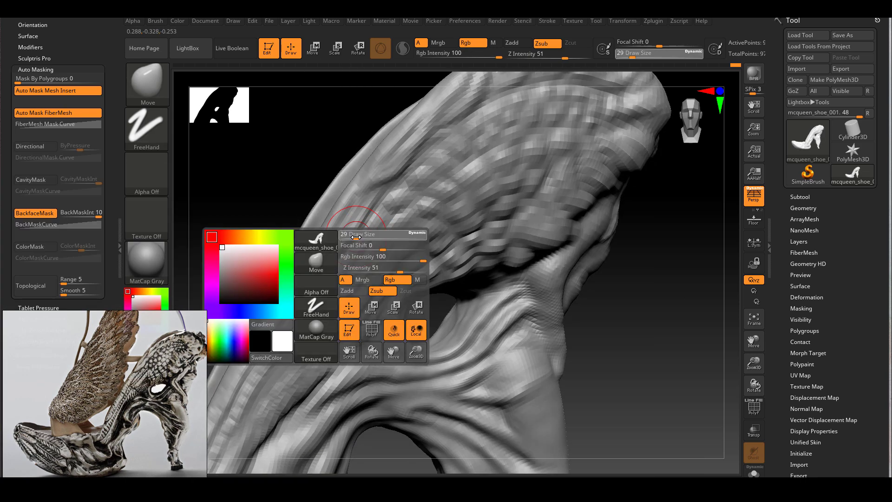
key("space")
left_click_drag(448, 285, 423, 285)
right_click_drag(423, 285, 387, 245)
- Carve grooves across the rounded crown above the scales with the Standard brush in Zsub mode at draw size 14
key("b")
key("s")
key("t")
key("f")
mouse_move(588, 263)
right_mouse_down("ctrl")
mouse_move(490, 227)
mouse_move(478, 183)
right_mouse_up("ctrl")
key("space")
left_click_drag(512, 184, 500, 184)
key("alt")
mouse_move(438, 199)
right_mouse_down()
mouse_move(444, 186)
mouse_move(475, 205)
mouse_move(467, 194)
mouse_move(419, 224)
mouse_move(491, 203)
mouse_move(469, 205)
right_mouse_up()
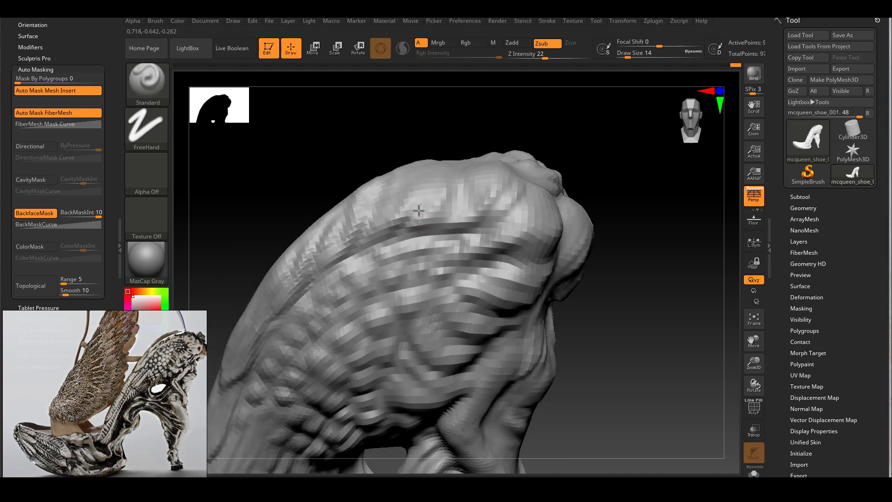
key("f")
right_click_drag(622, 230, 680, 232)
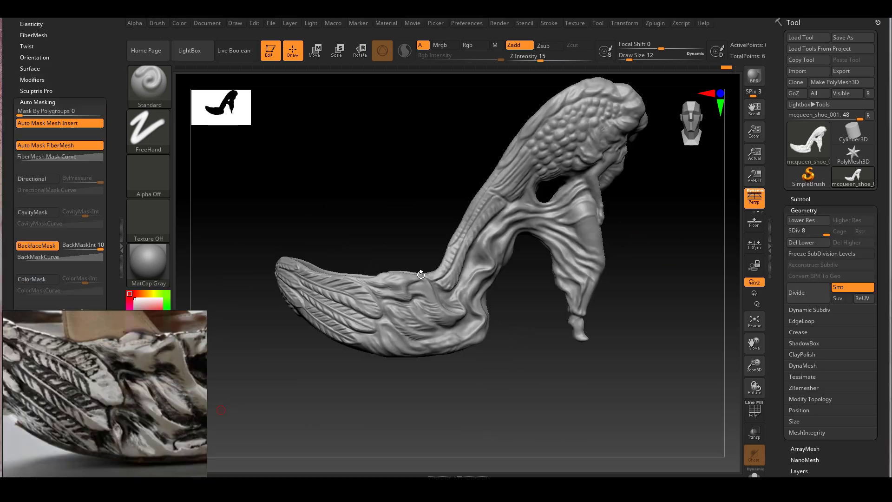
- Set the draw size to 7 and sculpt fine grooves around the feather tips on the platform's side
right_click_drag(357, 382, 414, 299)
left_click(801, 199)
key("space")
left_click_drag(344, 236, 344, 236)
mouse_move(344, 236)
right_mouse_down("alt")
mouse_move(396, 259)
mouse_move(354, 211)
right_mouse_up("alt")
right_click_drag(390, 255, 410, 212)
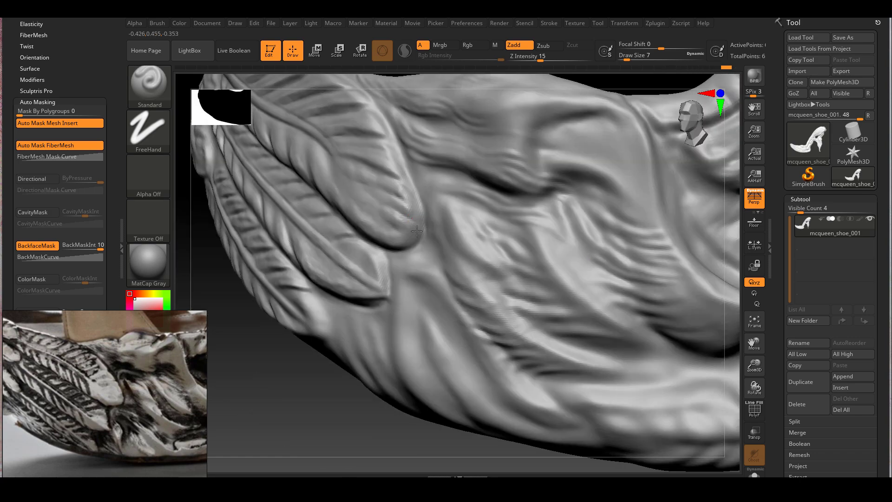
right_click_drag(397, 247, 330, 258)
mouse_move(462, 294)
right_mouse_down()
mouse_move(376, 288)
mouse_move(360, 270)
mouse_move(377, 278)
mouse_move(364, 290)
right_mouse_up()
- Sculpt small folds under the feather tips along the platform's lower edge at draw sizes 9 and 12
key("space")
right_click_drag(422, 327, 372, 366)
right_click_drag(403, 396, 358, 339)
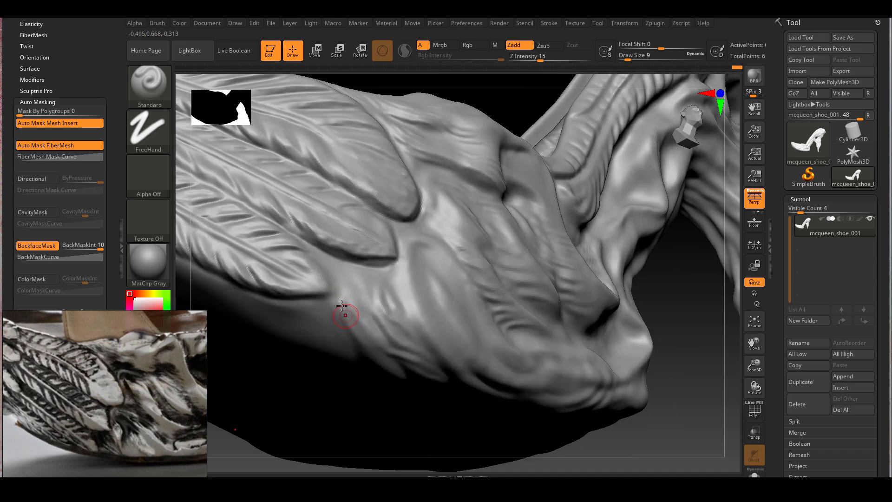
mouse_move(335, 306)
right_mouse_down()
mouse_move(396, 356)
mouse_move(362, 321)
right_mouse_up()
key("space")
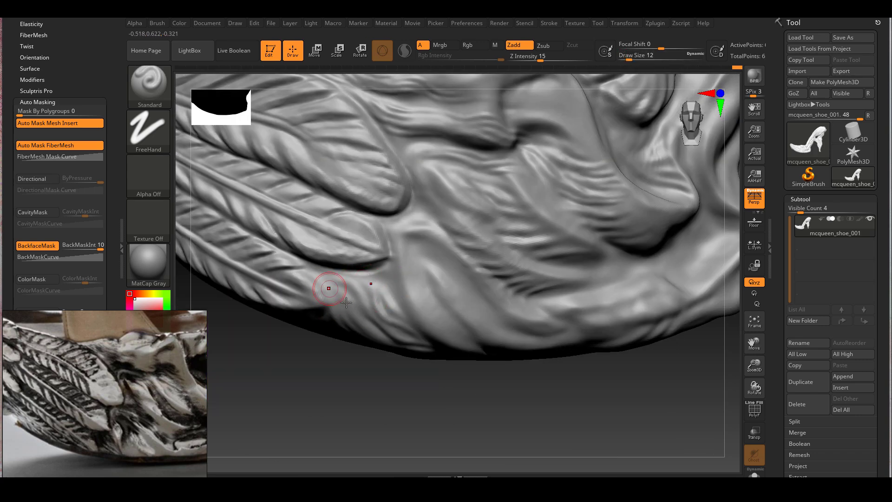
key("space")
right_click_drag(319, 278, 355, 273)
- Set the draw size to 9 and build up a curved fold with fine ridges just behind the feather tips
key("space")
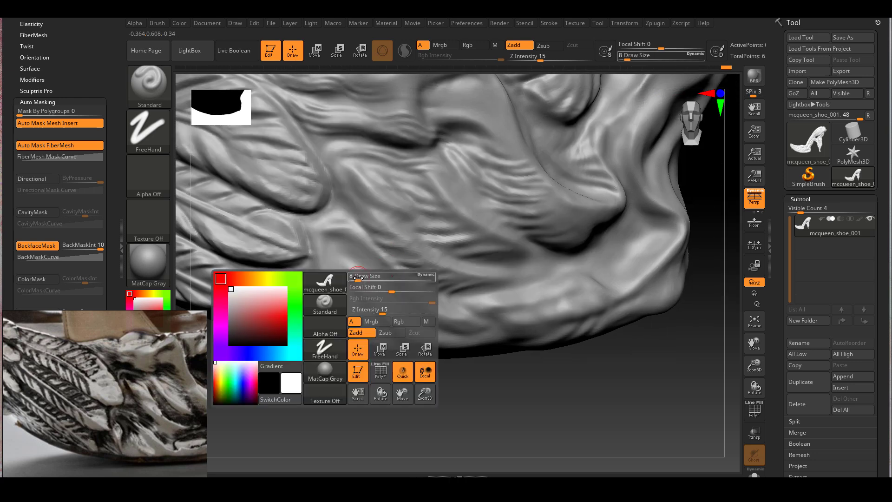
key("space")
key("space")
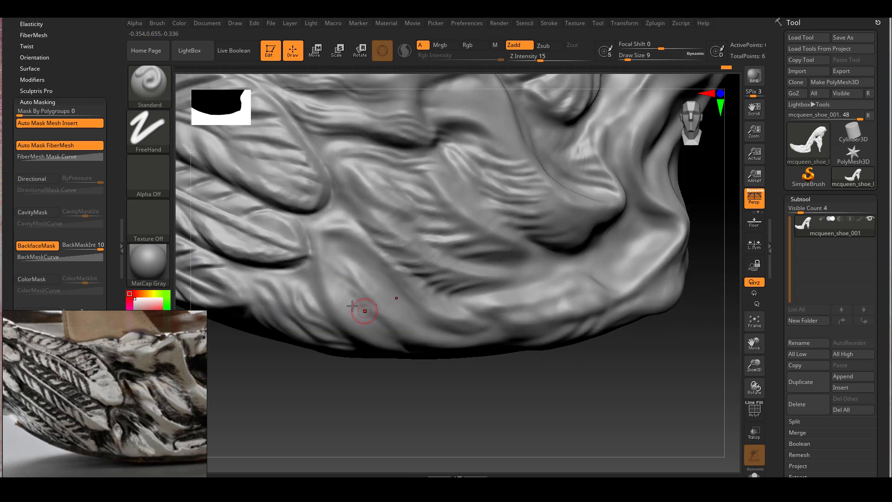
right_click_drag(364, 289, 343, 305, "alt")
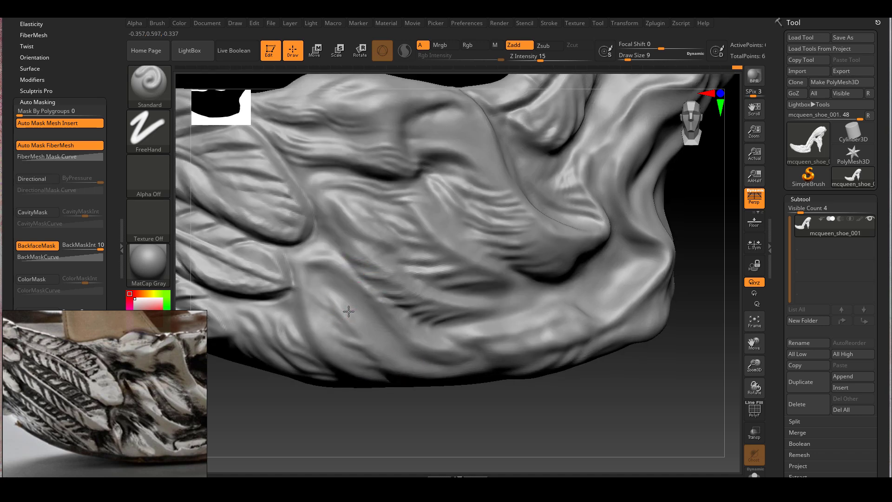
right_click_drag(355, 259, 324, 265)
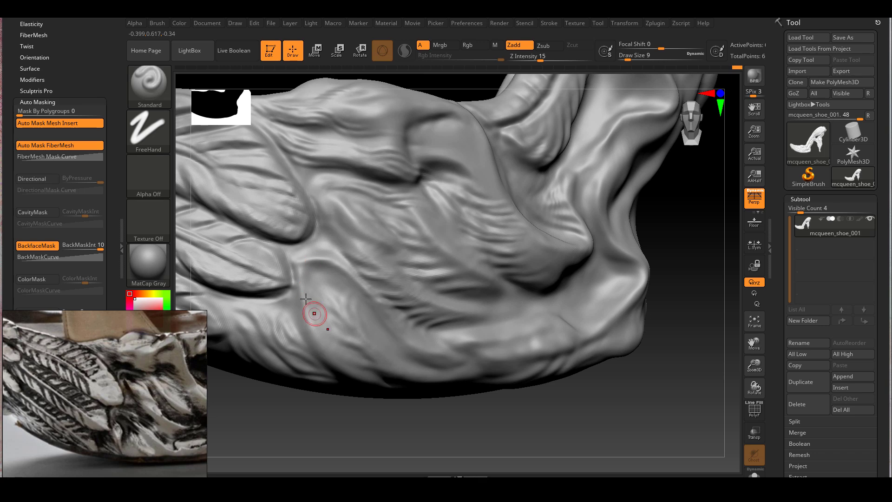
mouse_move(313, 313)
right_mouse_down()
mouse_move(338, 330)
mouse_move(292, 238)
right_mouse_up()
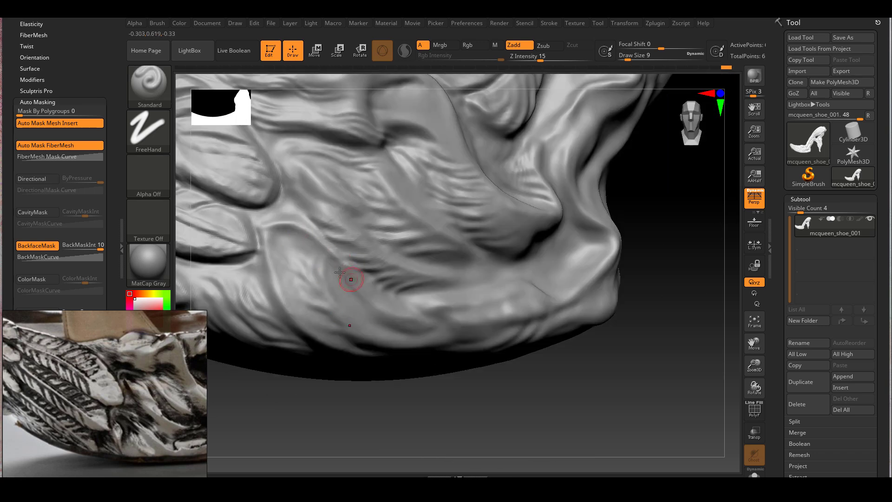
right_click_drag(351, 314, 354, 312)
- Sculpt a row of short slanted ridges along the platform's lower edge toward its rear
mouse_move(442, 310)
right_mouse_down()
mouse_move(305, 309)
mouse_move(325, 322)
mouse_move(333, 280)
right_mouse_up()
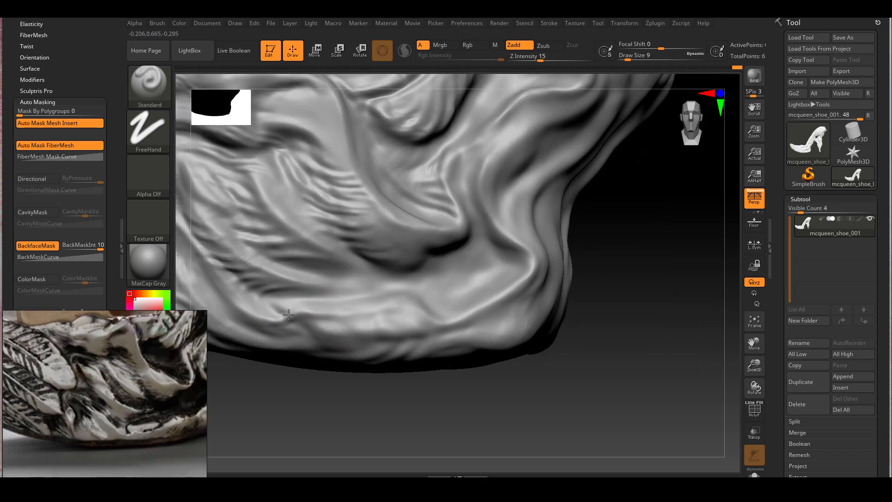
mouse_move(367, 309)
right_mouse_down()
mouse_move(397, 327)
mouse_move(331, 308)
mouse_move(360, 329)
right_mouse_up()
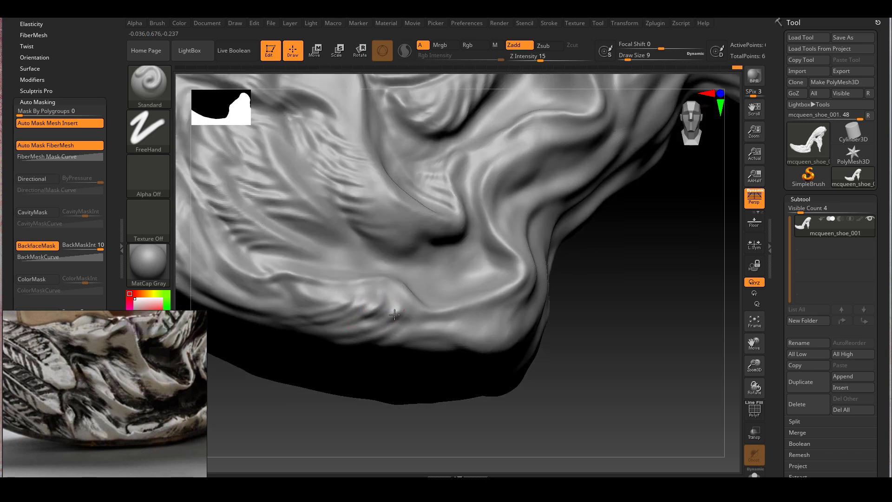
mouse_move(413, 303)
right_mouse_down()
mouse_move(436, 313)
mouse_move(373, 334)
mouse_move(350, 322)
mouse_move(342, 328)
mouse_move(355, 313)
mouse_move(408, 335)
mouse_move(346, 412)
mouse_move(577, 287)
mouse_move(448, 269)
mouse_move(367, 299)
mouse_move(410, 328)
mouse_move(307, 310)
right_mouse_up()
- Sculpt thin ridges on the folds where the platform meets the base of the arch at draw size 9
mouse_move(350, 346)
right_mouse_down()
mouse_move(313, 331)
mouse_move(342, 340)
right_mouse_up()
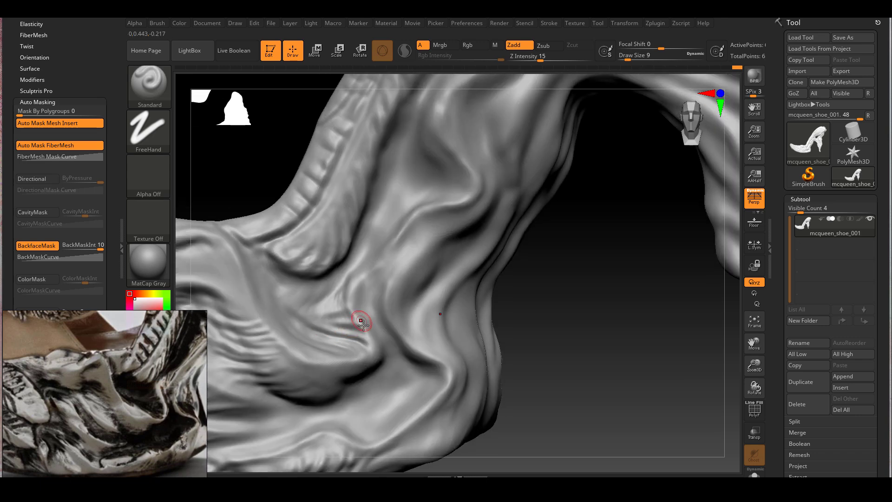
mouse_move(347, 289)
right_mouse_down()
mouse_move(324, 323)
mouse_move(331, 307)
right_mouse_up()
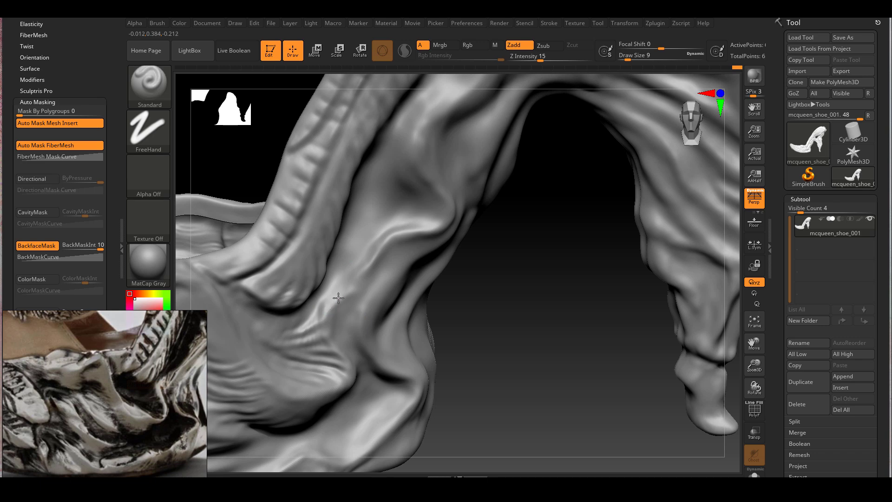
right_click_drag(327, 341, 337, 342)
mouse_move(305, 380)
right_mouse_down()
mouse_move(289, 358)
mouse_move(291, 366)
mouse_move(297, 353)
mouse_move(266, 363)
mouse_move(283, 332)
mouse_move(309, 325)
mouse_move(317, 354)
mouse_move(325, 326)
right_mouse_up()
- Set the draw size to 16 and shape the hollow beside the pointed fold at the arch's base
left_click_drag(325, 307, 333, 315)
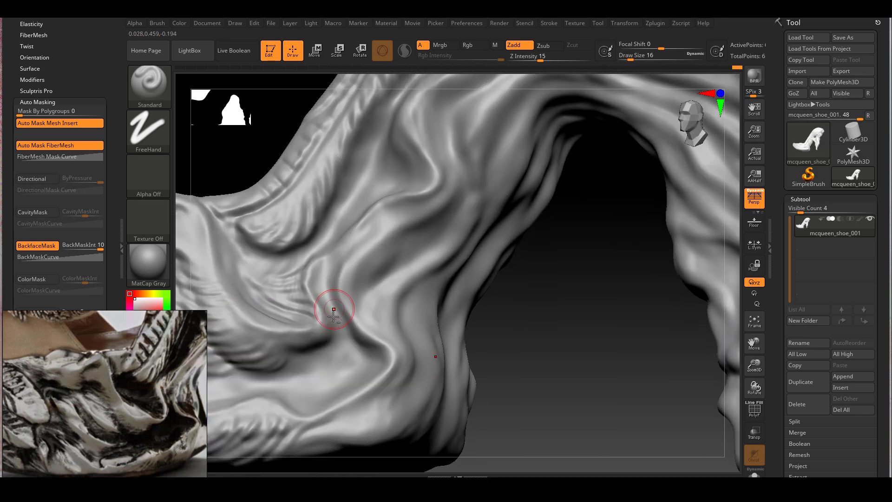
right_click_drag(314, 349, 320, 344)
right_click(319, 349)
- Set the draw size to 8 and sculpt fine wrinkles and short parallel grooves into the folds at the arch's base
left_click_drag(318, 348, 309, 348)
mouse_move(308, 319)
right_mouse_down()
mouse_move(316, 335)
mouse_move(322, 282)
right_mouse_up()
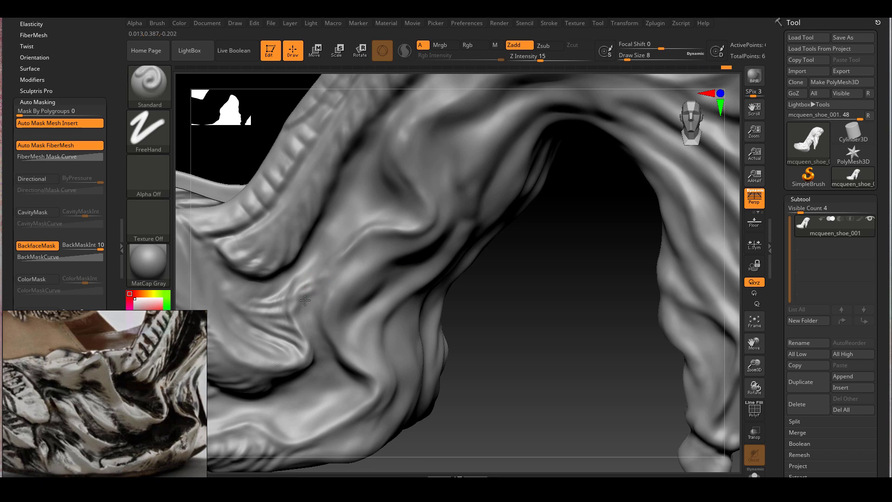
right_click_drag(308, 302, 310, 324)
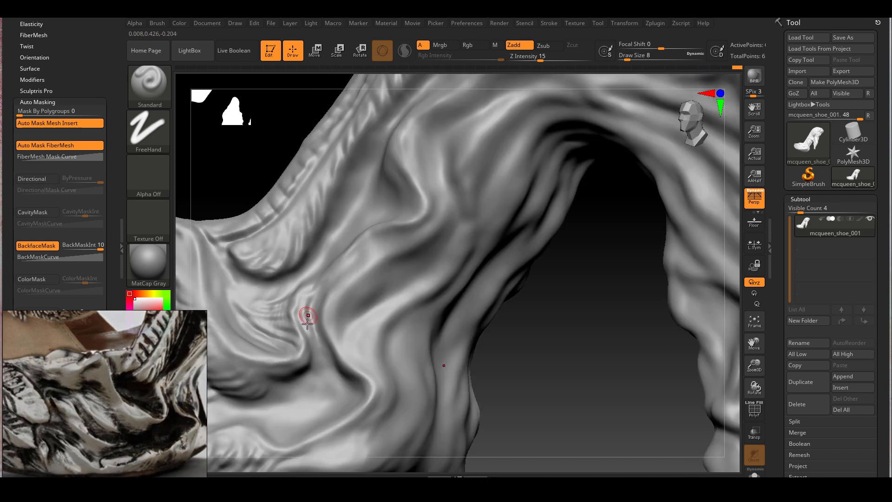
mouse_move(321, 292)
right_mouse_down()
mouse_move(298, 327)
mouse_move(313, 313)
right_mouse_up()
right_click_drag(373, 302, 283, 294)
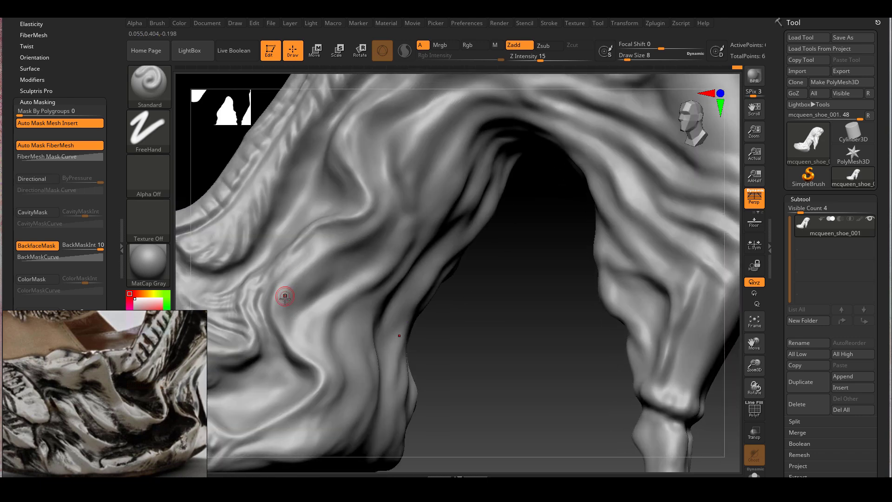
mouse_move(299, 350)
right_mouse_down()
mouse_move(299, 319)
mouse_move(319, 298)
mouse_move(298, 278)
mouse_move(318, 323)
mouse_move(303, 329)
right_mouse_up()
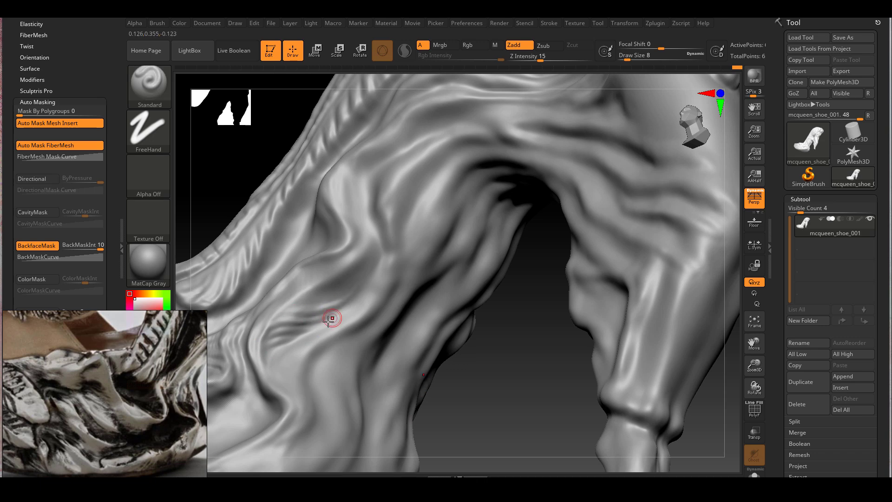
- Set the draw size to 7 and refine the folds on the platform's upper side in front of the arch
key("f")
mouse_move(247, 275)
right_mouse_down()
mouse_move(279, 325)
mouse_move(350, 311)
right_mouse_up()
key("space")
left_click(351, 305)
mouse_move(356, 302)
right_mouse_down()
mouse_move(342, 322)
mouse_move(284, 355)
mouse_move(329, 319)
mouse_move(338, 325)
mouse_move(300, 317)
right_mouse_up()
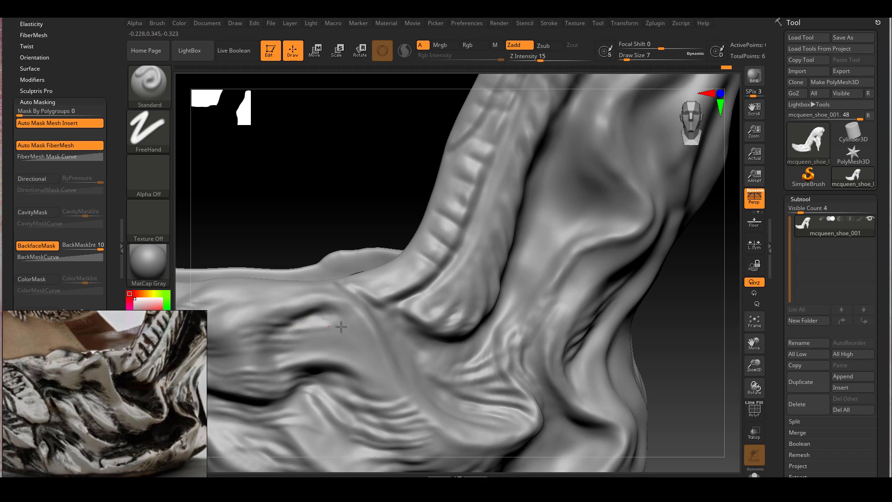
- Sharpen the cross notches along the narrow strip rising from the platform up the arch at draw size 7
key("f")
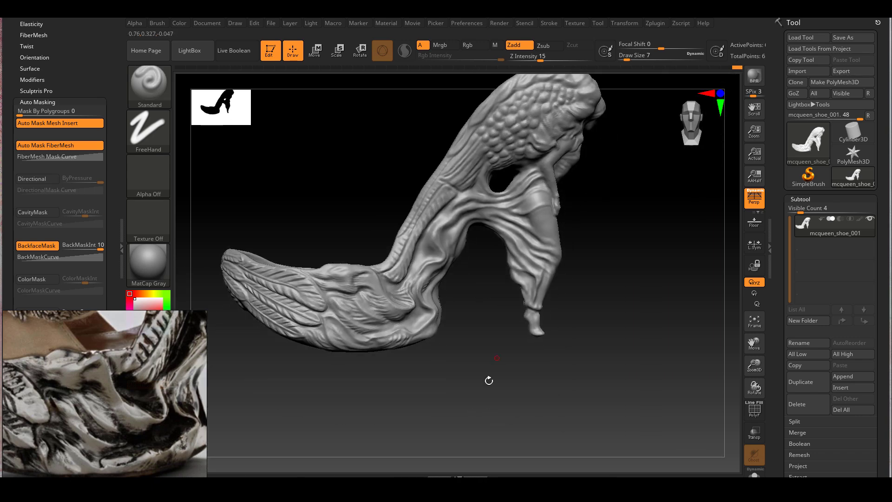
mouse_move(358, 389)
right_mouse_down("ctrl")
mouse_move(259, 325)
mouse_move(367, 302)
mouse_move(342, 325)
mouse_move(522, 294)
mouse_move(433, 366)
mouse_move(336, 277)
mouse_move(386, 310)
mouse_move(342, 263)
mouse_move(408, 278)
mouse_move(339, 319)
mouse_move(379, 290)
right_mouse_up("ctrl")
key("space")
mouse_move(386, 273)
left_mouse_down()
mouse_move(404, 280)
mouse_move(393, 269)
mouse_move(379, 295)
mouse_move(406, 245)
left_mouse_up()
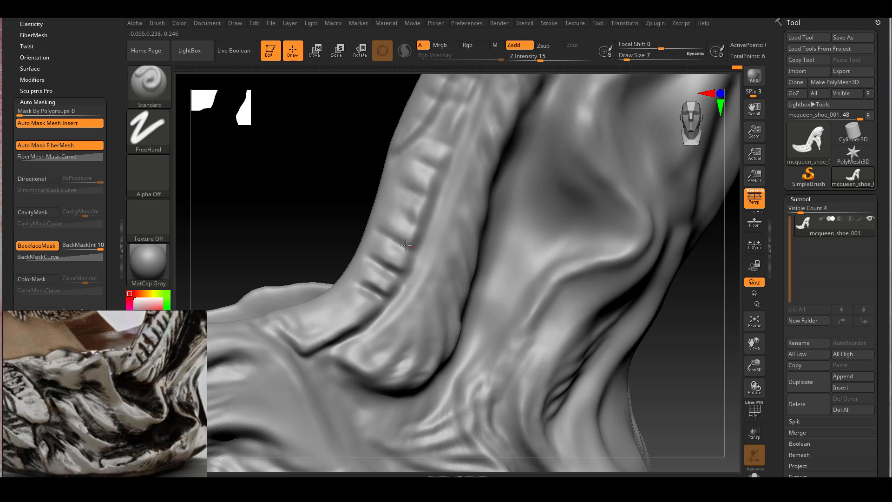
- Deepen the cross notches and the bordering groove at the lower end of the narrow strip, just above the platform
right_click_drag(392, 239, 409, 265)
mouse_move(431, 237)
left_mouse_down()
mouse_move(412, 230)
mouse_move(420, 209)
left_mouse_up()
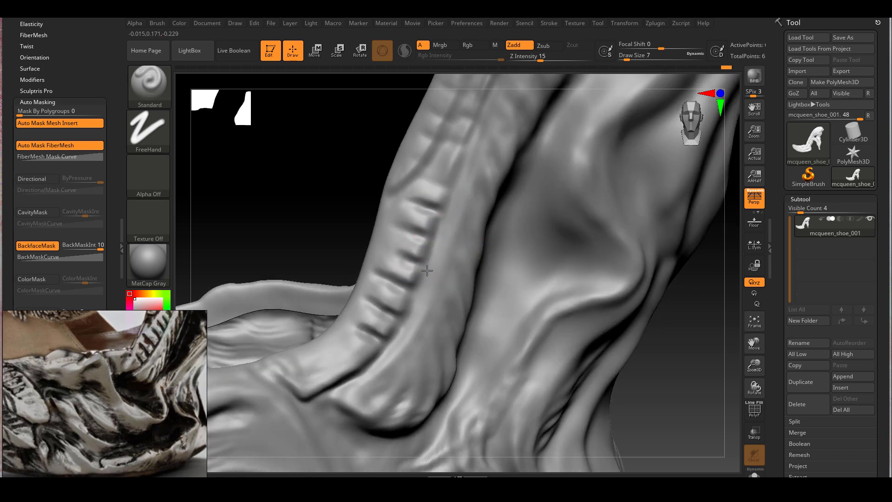
mouse_move(415, 296)
left_mouse_down()
mouse_move(395, 344)
mouse_move(368, 325)
left_mouse_up()
mouse_move(368, 326)
right_mouse_down()
mouse_move(359, 366)
mouse_move(355, 333)
mouse_move(362, 339)
mouse_move(353, 354)
mouse_move(308, 325)
right_mouse_up()
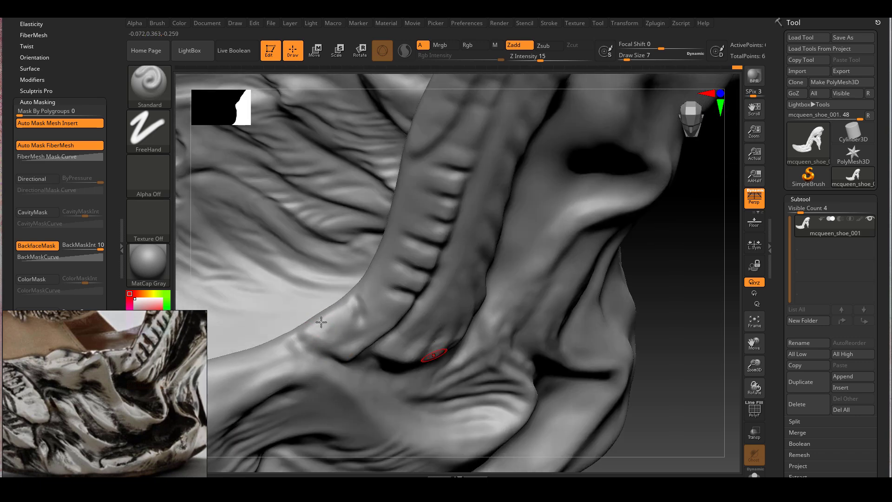
- Set the draw size to 4 and carve small cross notches up the middle stretch of the arch's narrow strip
key("f")
right_click_drag(424, 354, 491, 265, "alt")
right_click(491, 265)
right_click(494, 263)
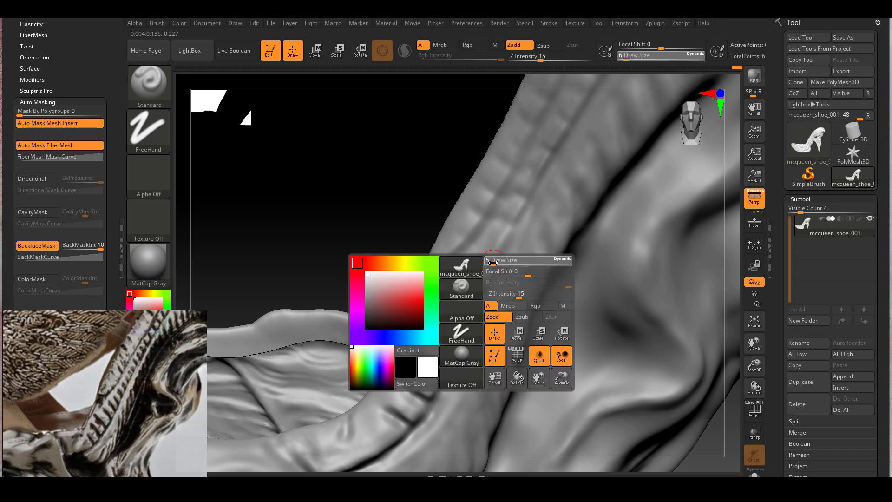
left_click_drag(492, 263, 491, 263)
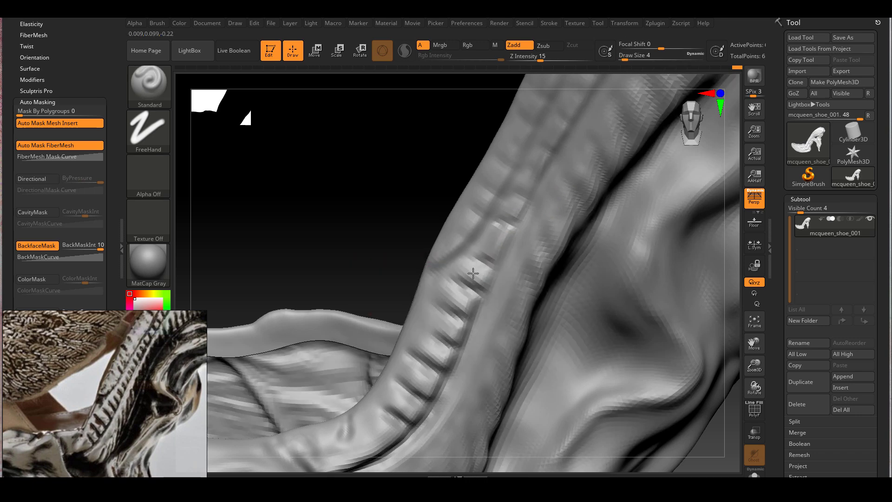
right_click_drag(507, 223, 484, 247)
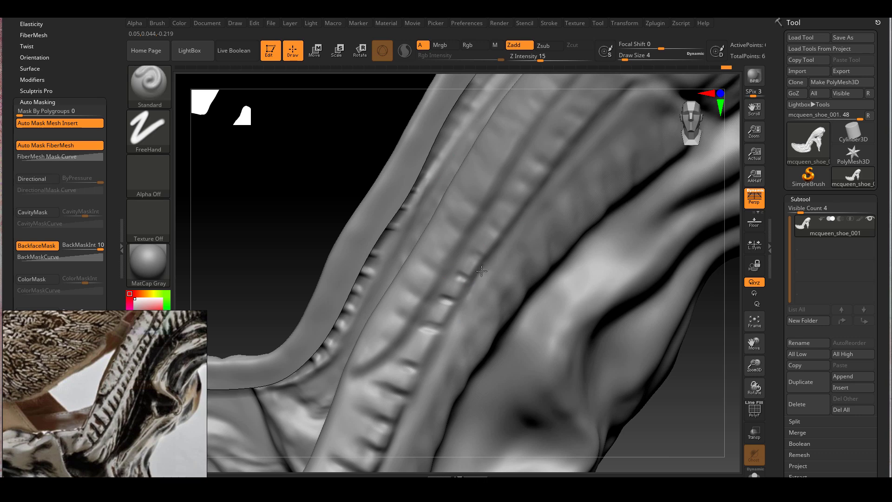
right_click_drag(407, 413, 428, 355, "ctrl")
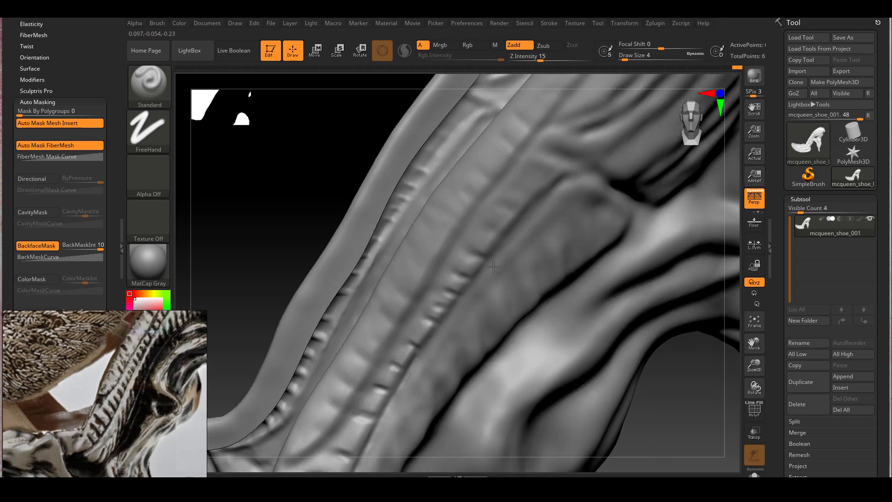
- Continue the small notches to the strip's upper end and sharpen them where it meets the drapery folds
right_click_drag(482, 257, 405, 302)
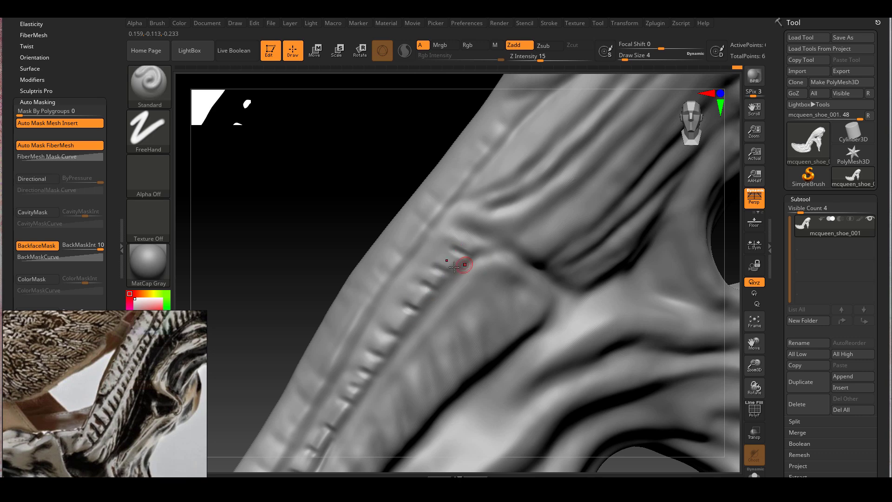
right_click_drag(394, 330, 522, 165)
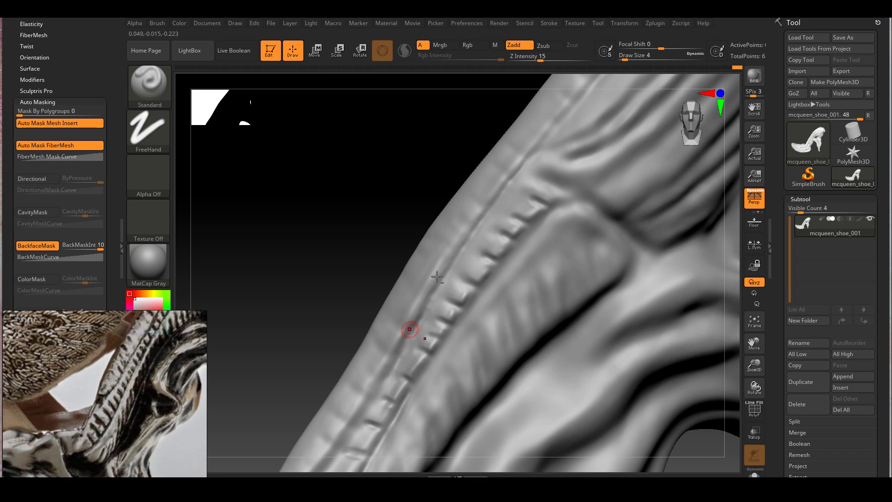
right_click_drag(378, 378, 474, 272)
right_click_drag(522, 243, 530, 299)
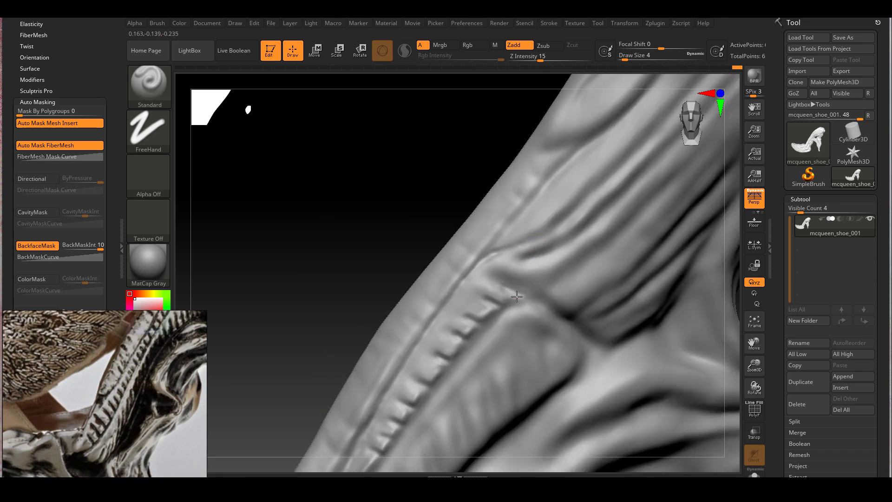
- Cut short cross grooves into the smooth outer band running alongside the notched strip at draw size 4
right_click_drag(465, 359, 372, 342)
right_click_drag(438, 289, 412, 273)
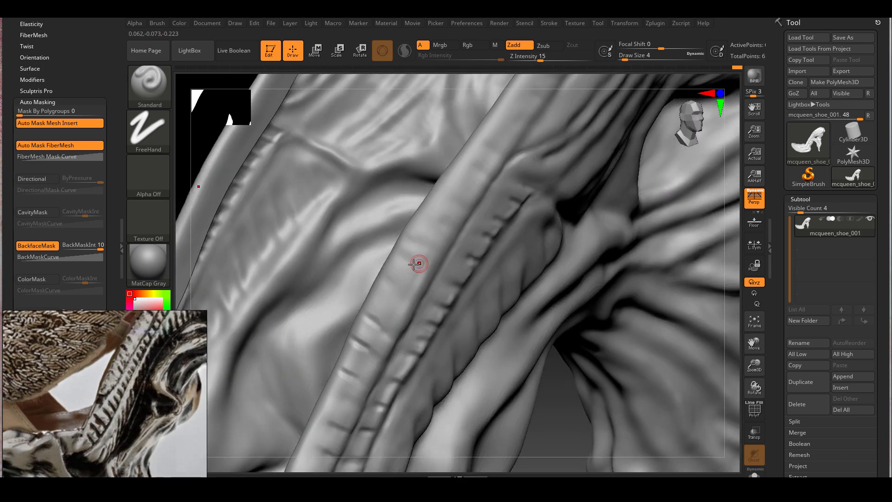
right_click_drag(435, 240, 438, 219)
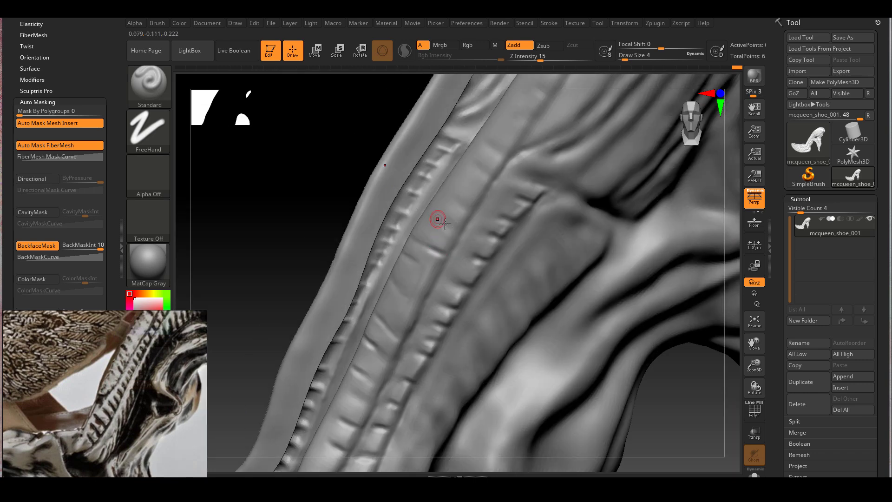
- Set the draw size to 6 and refine the grooves on the outer band and the notches along the strip's lower half
key("f")
mouse_move(344, 265)
right_mouse_down("alt")
mouse_move(501, 326)
mouse_move(512, 313)
right_mouse_up("alt")
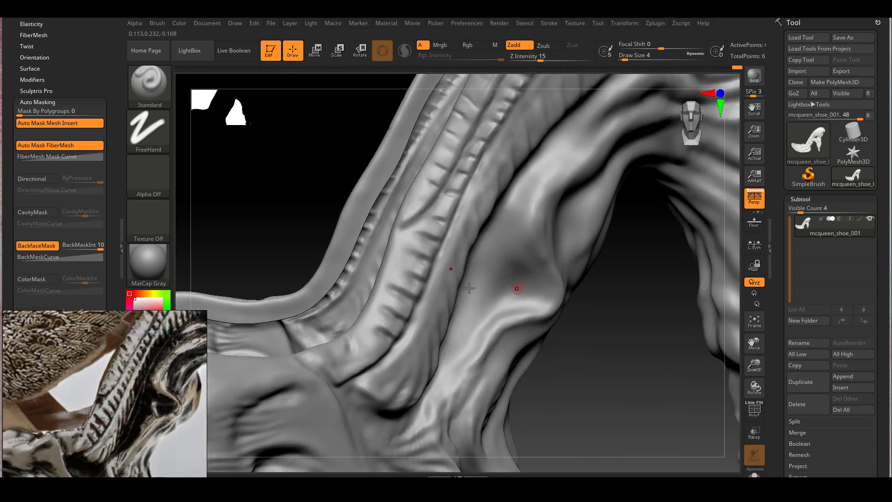
key("space")
left_click(428, 215)
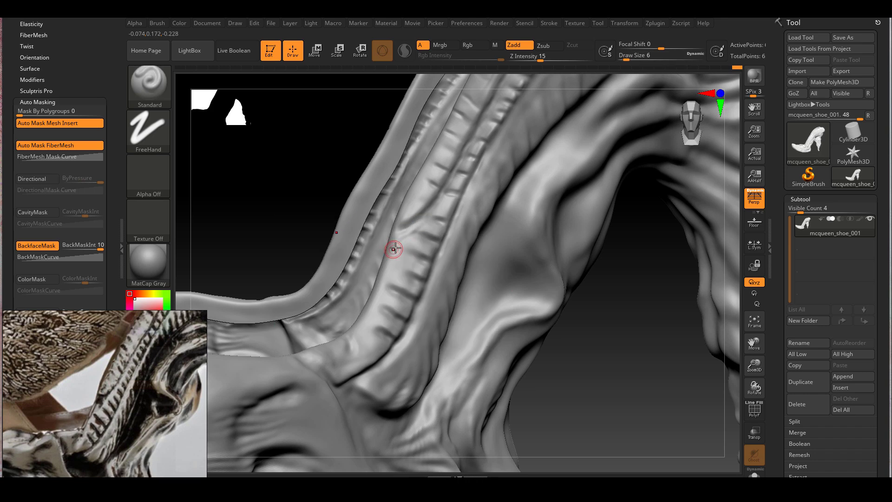
right_click_drag(404, 233, 394, 235)
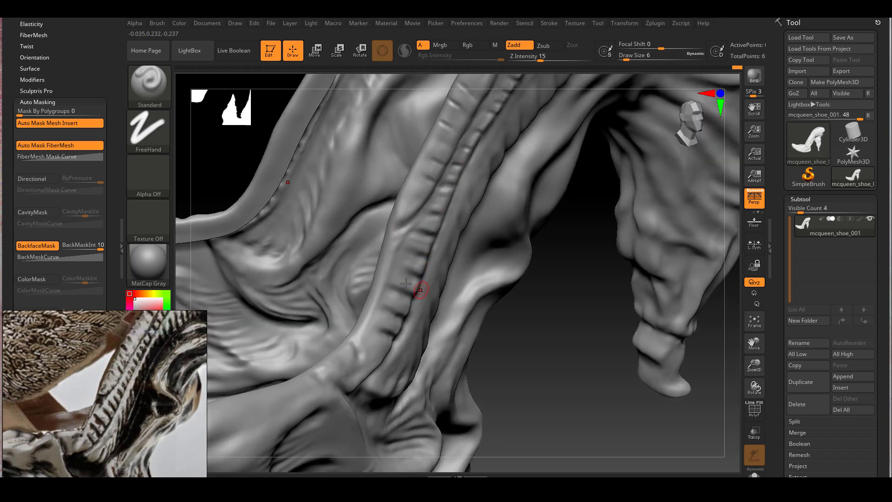
- Refine the fine ridges and rim of the pointed fold on the platform below the arch at draw size 6
mouse_move(406, 328)
right_mouse_down()
mouse_move(309, 293)
mouse_move(259, 319)
mouse_move(309, 309)
mouse_move(389, 362)
mouse_move(333, 318)
right_mouse_up()
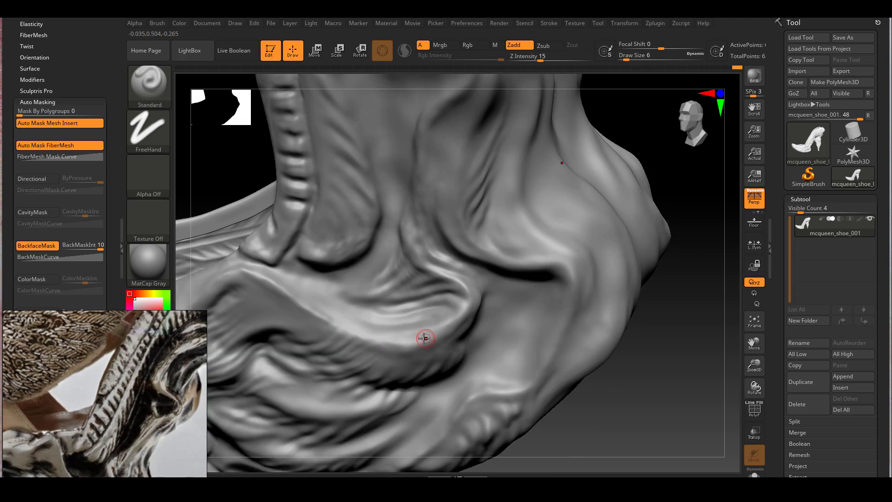
right_click_drag(408, 342, 403, 354)
right_click_drag(459, 321, 344, 299)
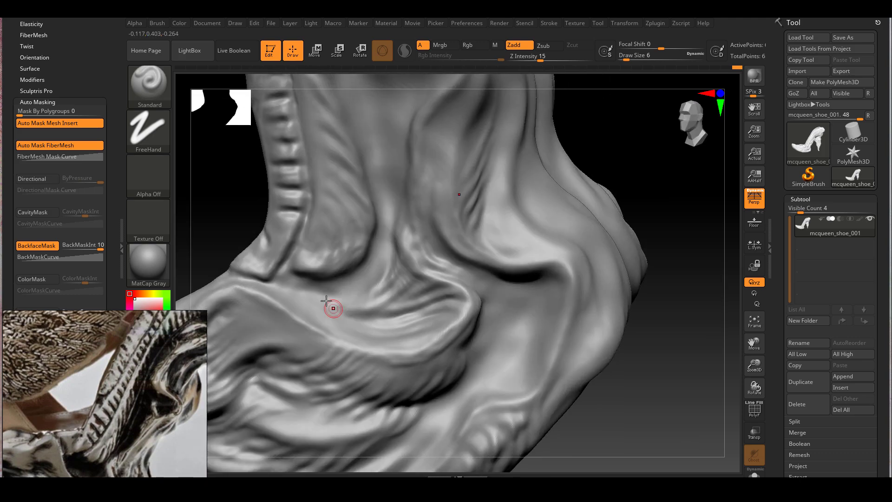
- Sculpt slanted feather-like ribs along the full length of the wide rounded band beside the notched strip at draw size 6
mouse_move(339, 259)
right_mouse_down()
mouse_move(362, 280)
mouse_move(318, 329)
mouse_move(353, 321)
mouse_move(332, 263)
right_mouse_up()
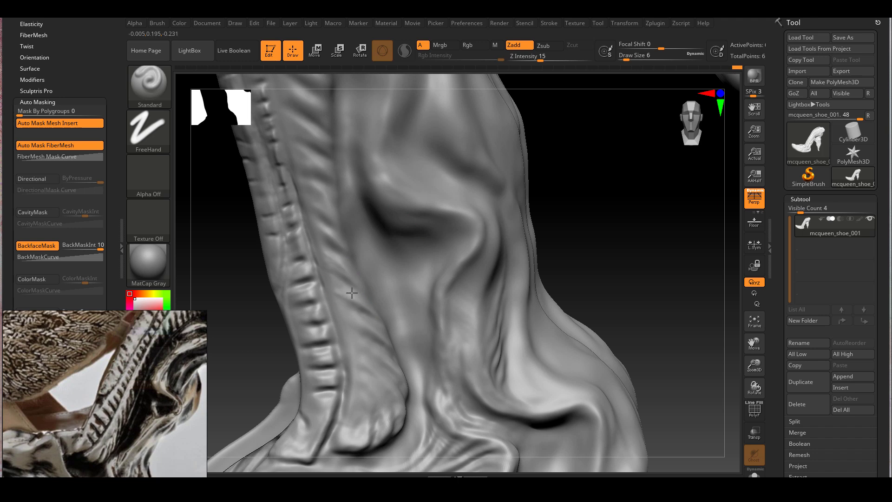
right_click_drag(358, 342, 349, 339)
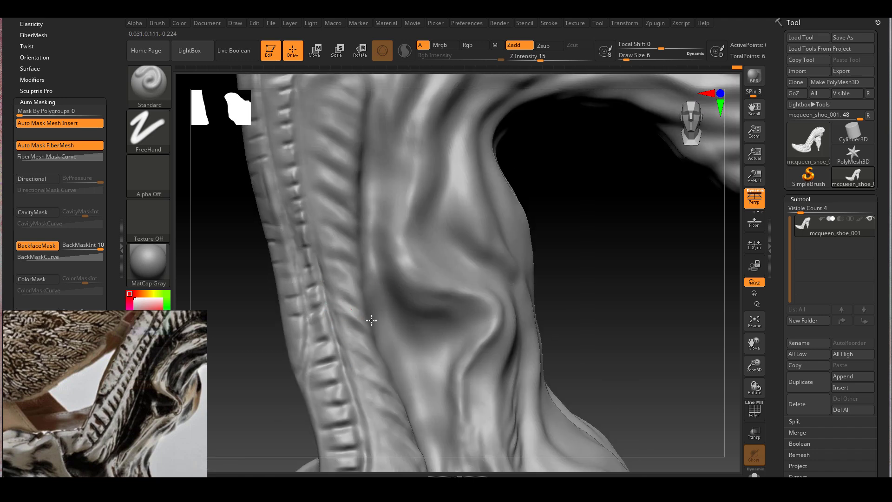
right_click_drag(347, 281, 348, 275)
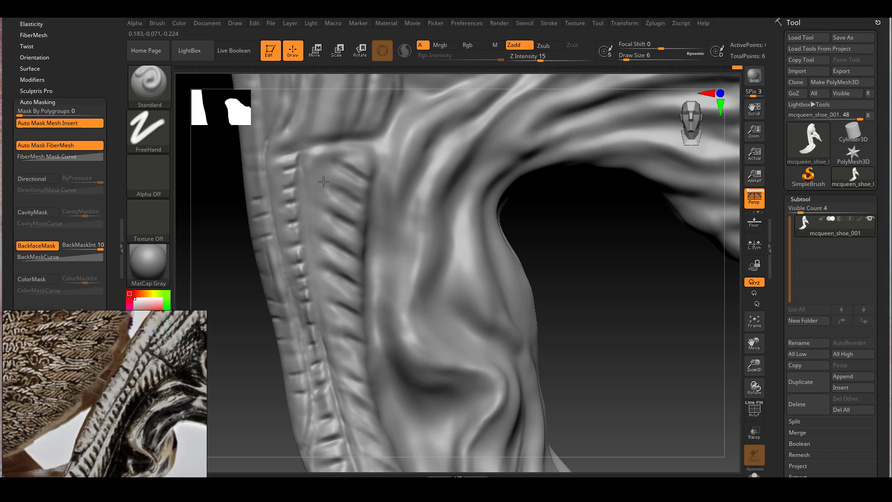
right_click_drag(355, 223, 330, 253)
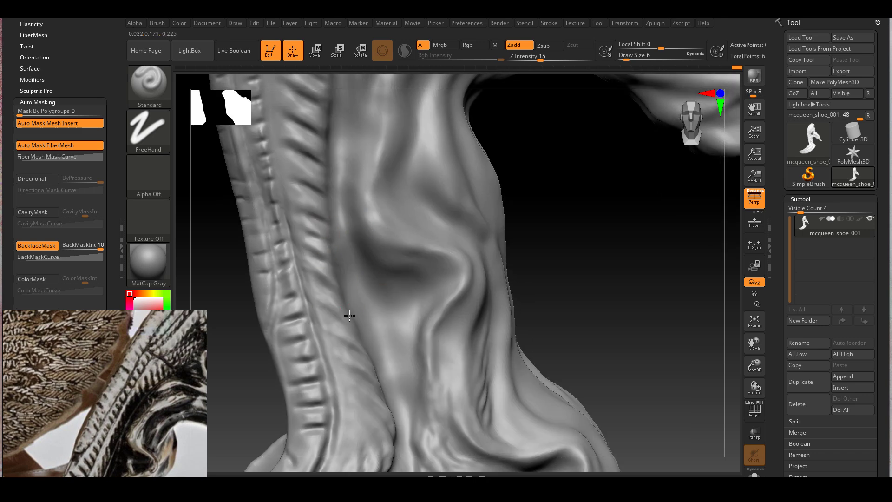
- Sculpt shallow creases into the drapery folds next to the ribbed band on the arch at draw size 6
mouse_move(368, 372)
right_mouse_down()
mouse_move(290, 270)
mouse_move(302, 320)
mouse_move(564, 335)
mouse_move(462, 375)
mouse_move(492, 318)
mouse_move(418, 247)
mouse_move(398, 241)
right_mouse_up()
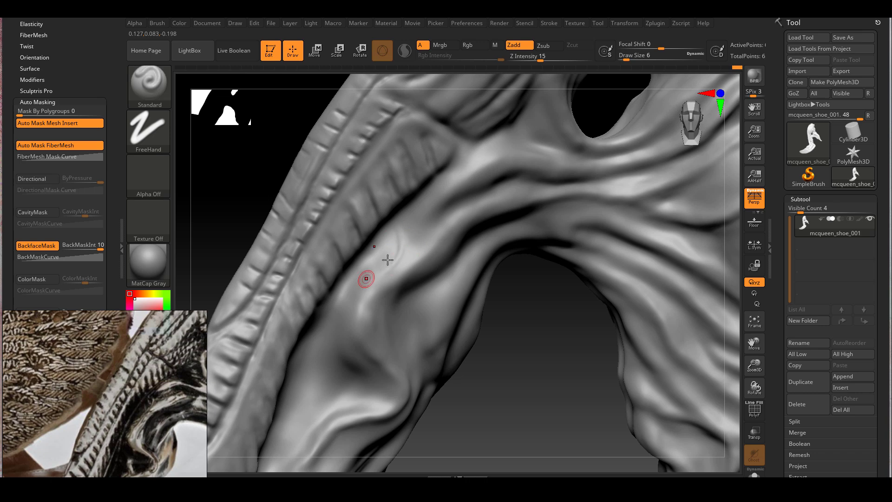
right_click_drag(372, 278, 383, 249)
right_click_drag(378, 279, 410, 303)
right_click_drag(311, 351, 320, 312)
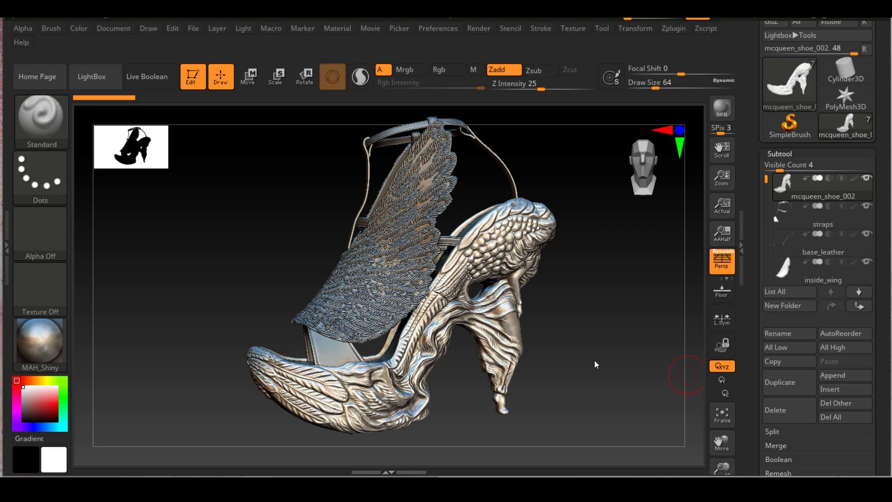
- Examine the finished shoe with its wing, straps and shiny metallic material from several angles, overall and close up
mouse_move(587, 369)
right_mouse_down()
mouse_move(589, 380)
mouse_move(583, 368)
mouse_move(634, 392)
mouse_move(622, 340)
right_mouse_up()
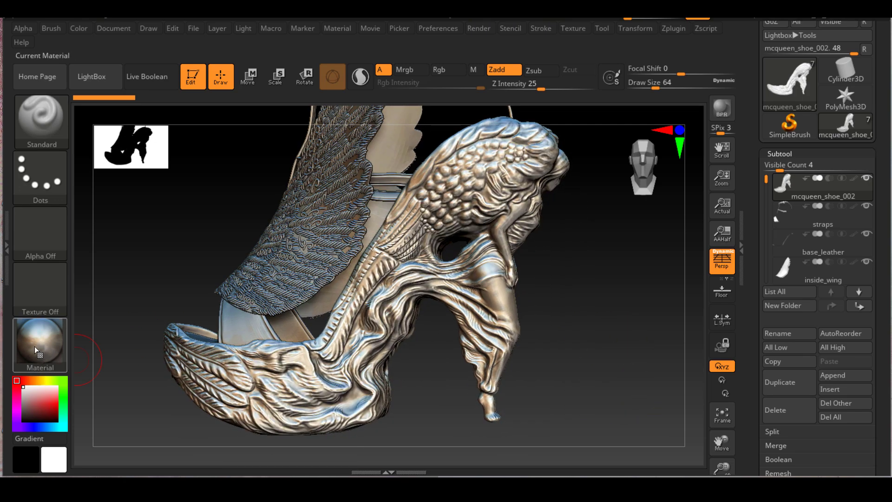
right_click_drag(627, 334, 622, 405)
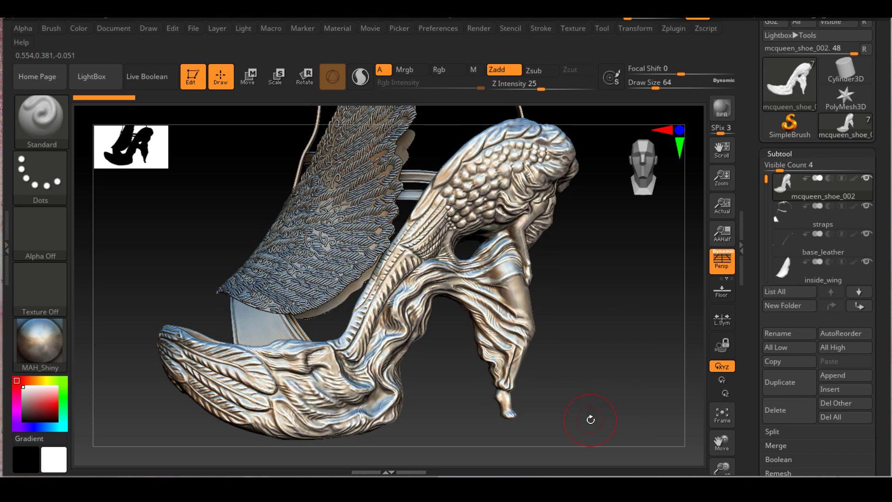
right_click_drag(612, 256, 629, 366)
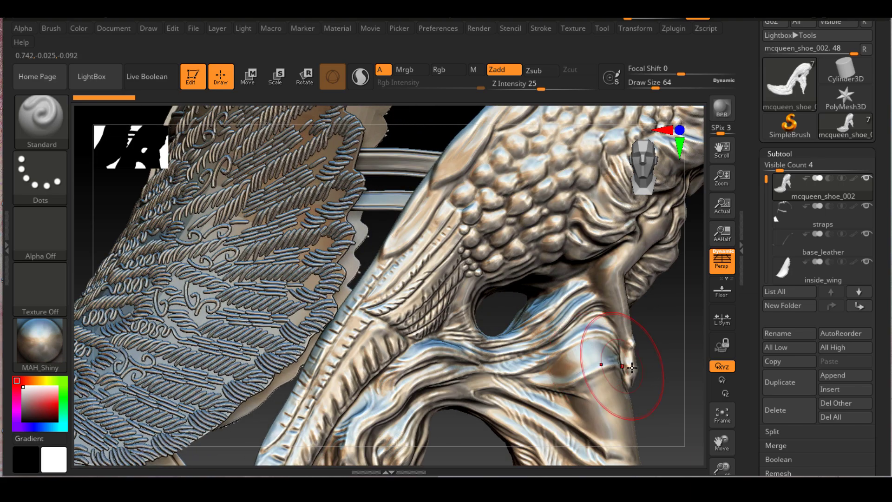
mouse_move(673, 319)
right_mouse_down()
mouse_move(588, 367)
mouse_move(651, 339)
mouse_move(612, 361)
mouse_move(644, 387)
mouse_move(623, 383)
mouse_move(643, 387)
mouse_move(636, 303)
mouse_move(595, 325)
mouse_move(545, 309)
mouse_move(641, 205)
mouse_move(458, 278)
right_mouse_up()
right_click_drag(512, 283, 356, 266)
right_click_drag(195, 363, 229, 311)
key("f")
right_click_drag(180, 246, 260, 339)
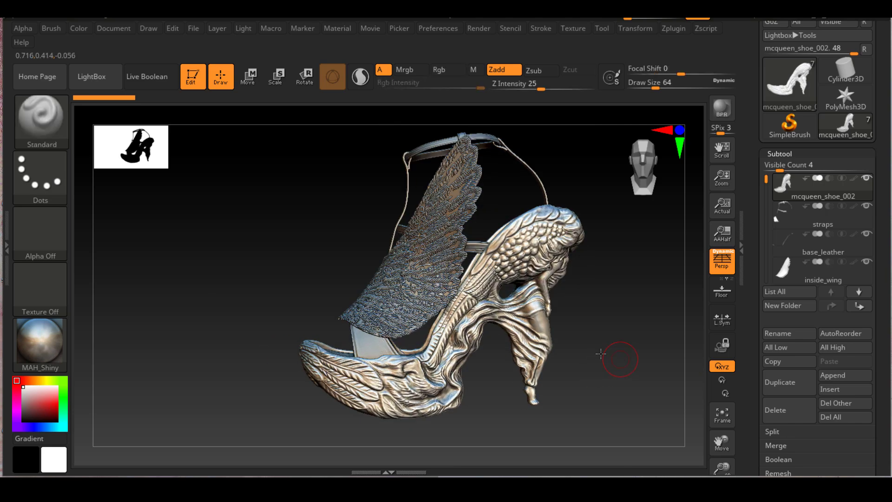
right_click_drag(584, 361, 630, 301)
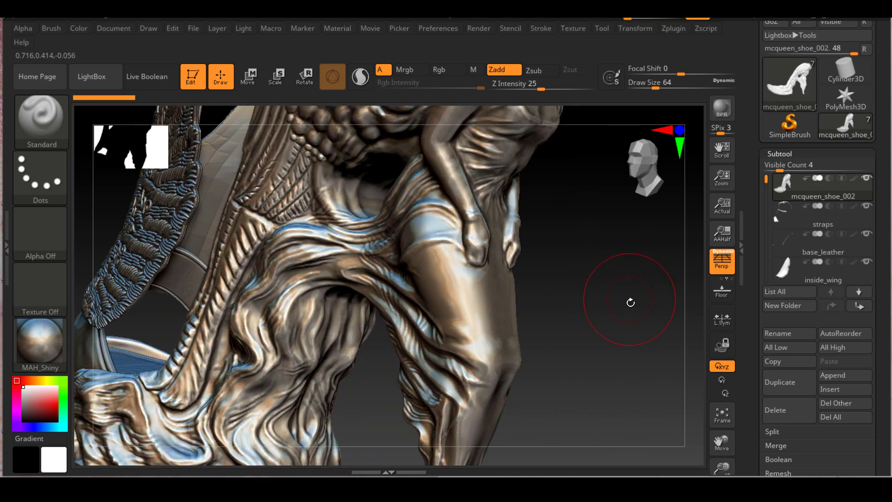
mouse_move(619, 363)
right_mouse_down("alt")
mouse_move(621, 325)
mouse_move(592, 325)
mouse_move(548, 354)
mouse_move(620, 348)
mouse_move(572, 315)
mouse_move(607, 335)
mouse_move(651, 333)
mouse_move(583, 338)
mouse_move(581, 301)
mouse_move(603, 317)
right_mouse_up("alt")
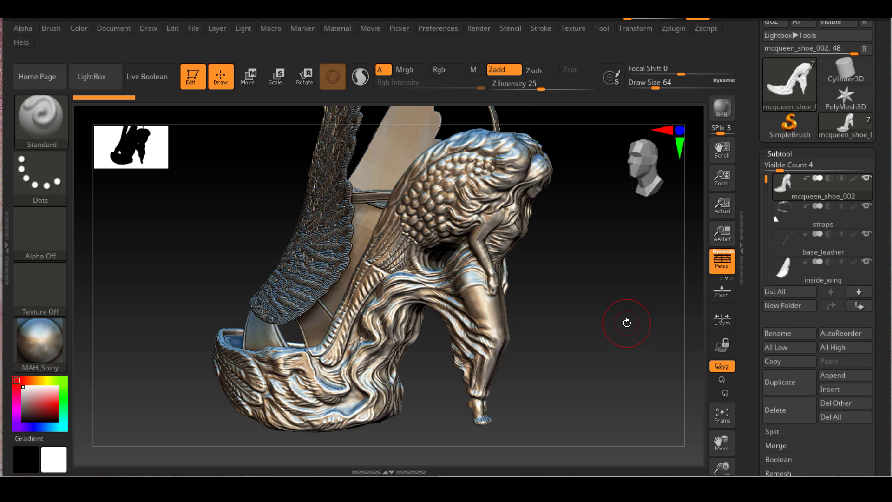
right_click_drag(627, 323, 627, 331)
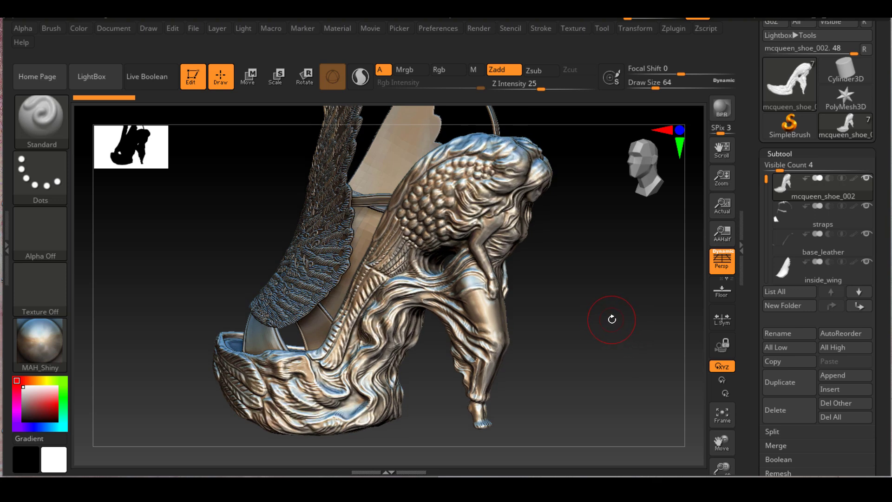